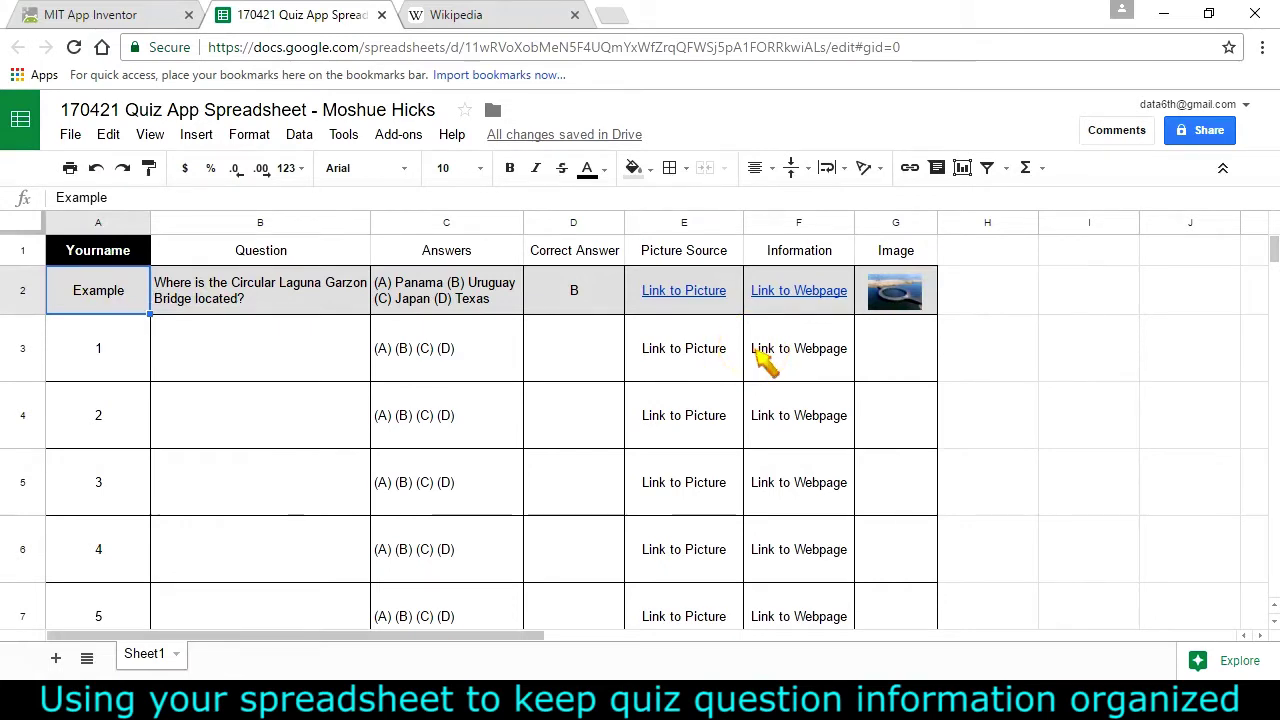
- Replace the "Yourname" placeholder in cell A1 with the student's full name
left_click(114, 262)
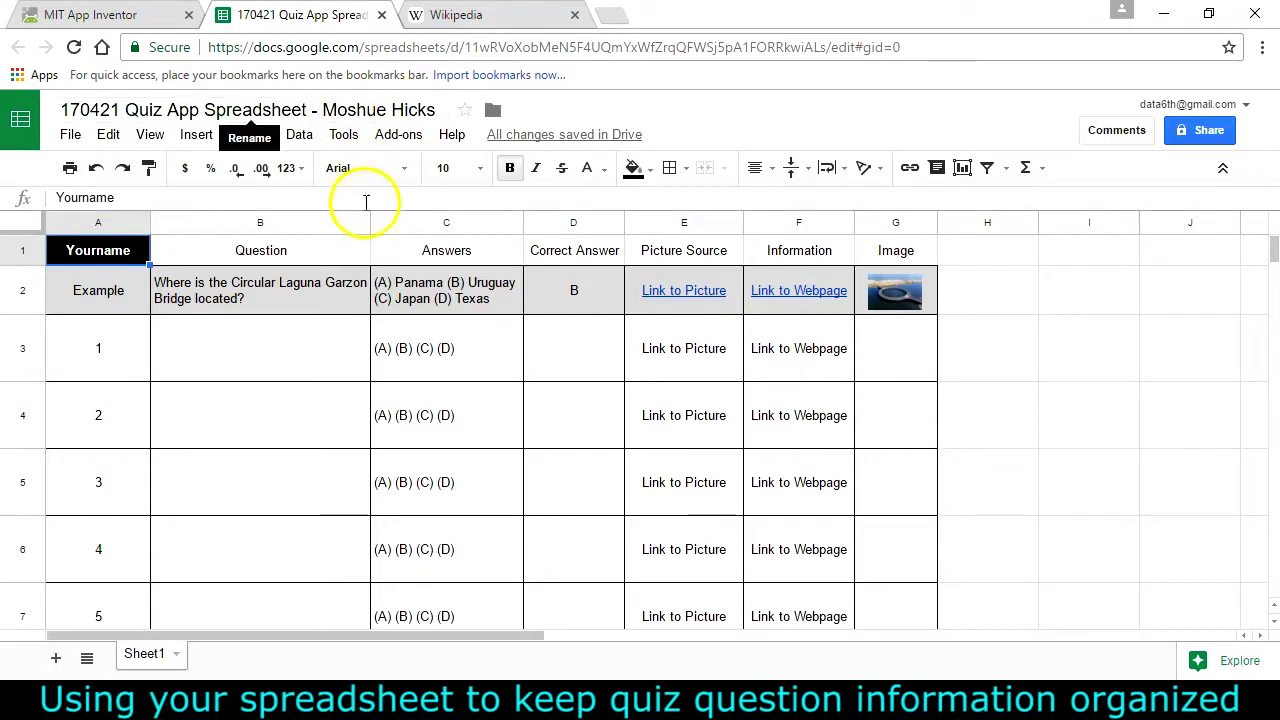
left_click_drag(171, 206, 26, 205)
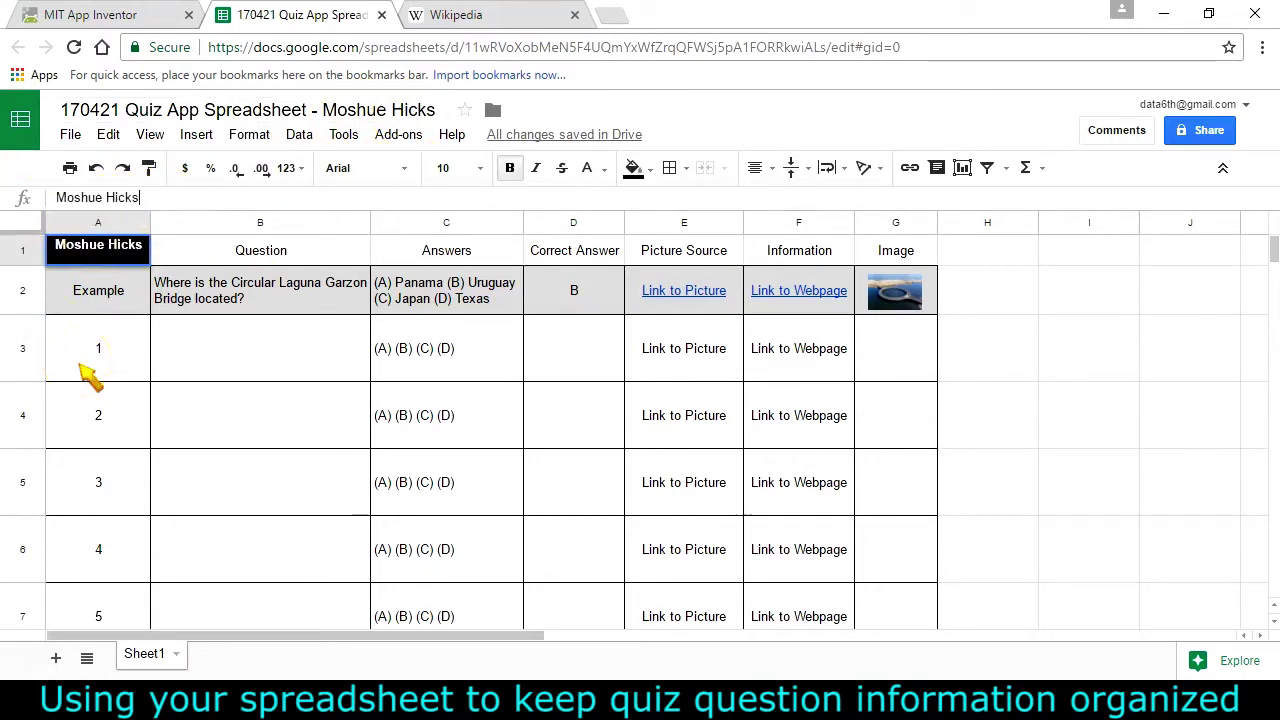
key("Return")
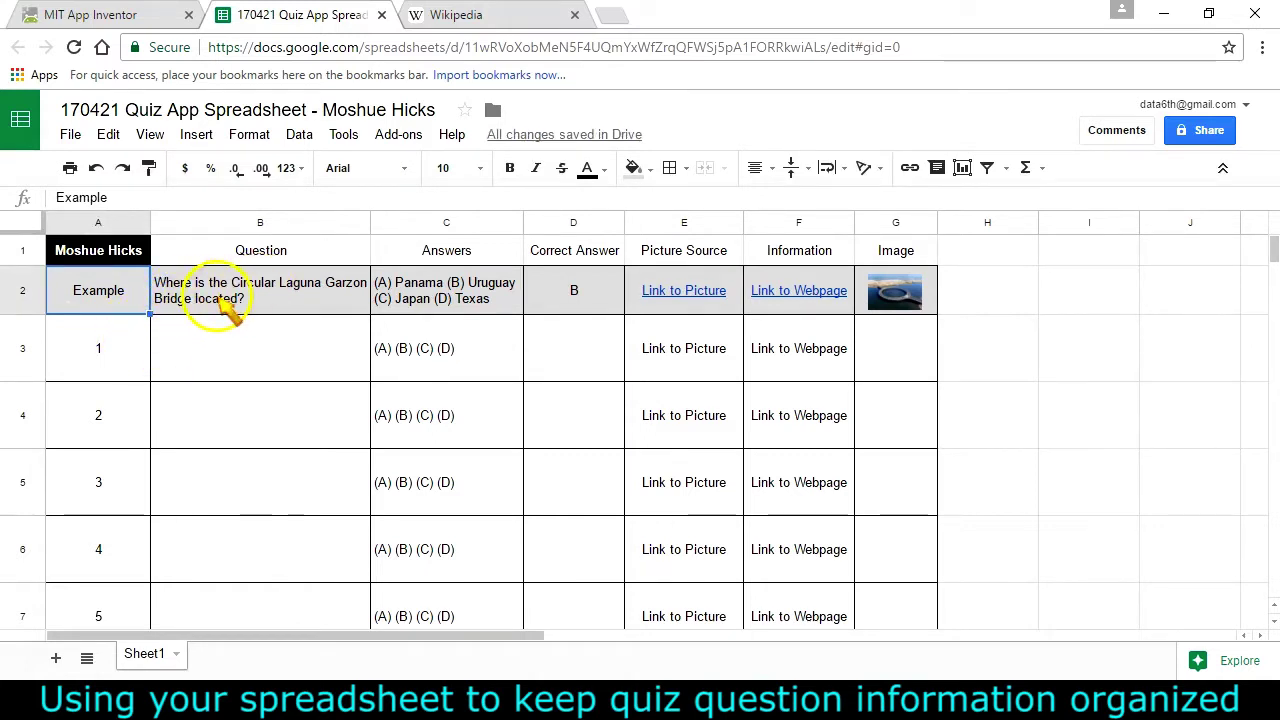
- Review the example row's question and answer choices, and narrow the Answers column very slightly
left_click(215, 305)
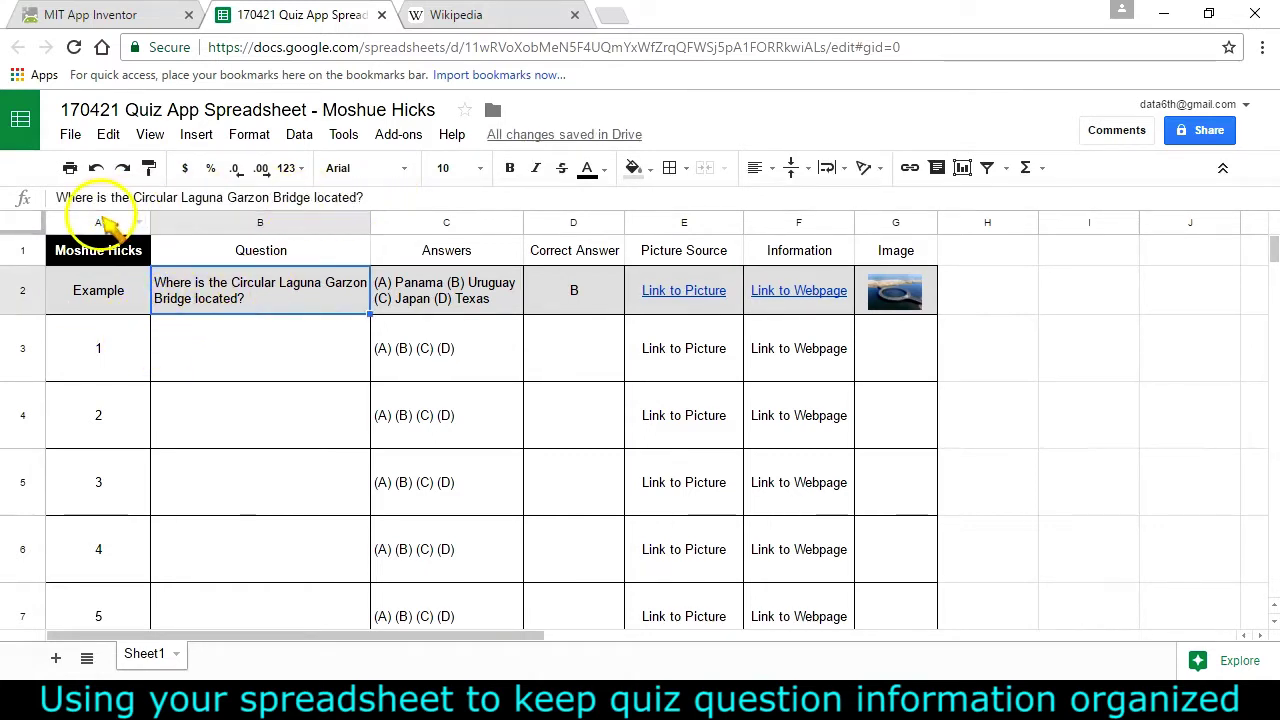
left_click(450, 298)
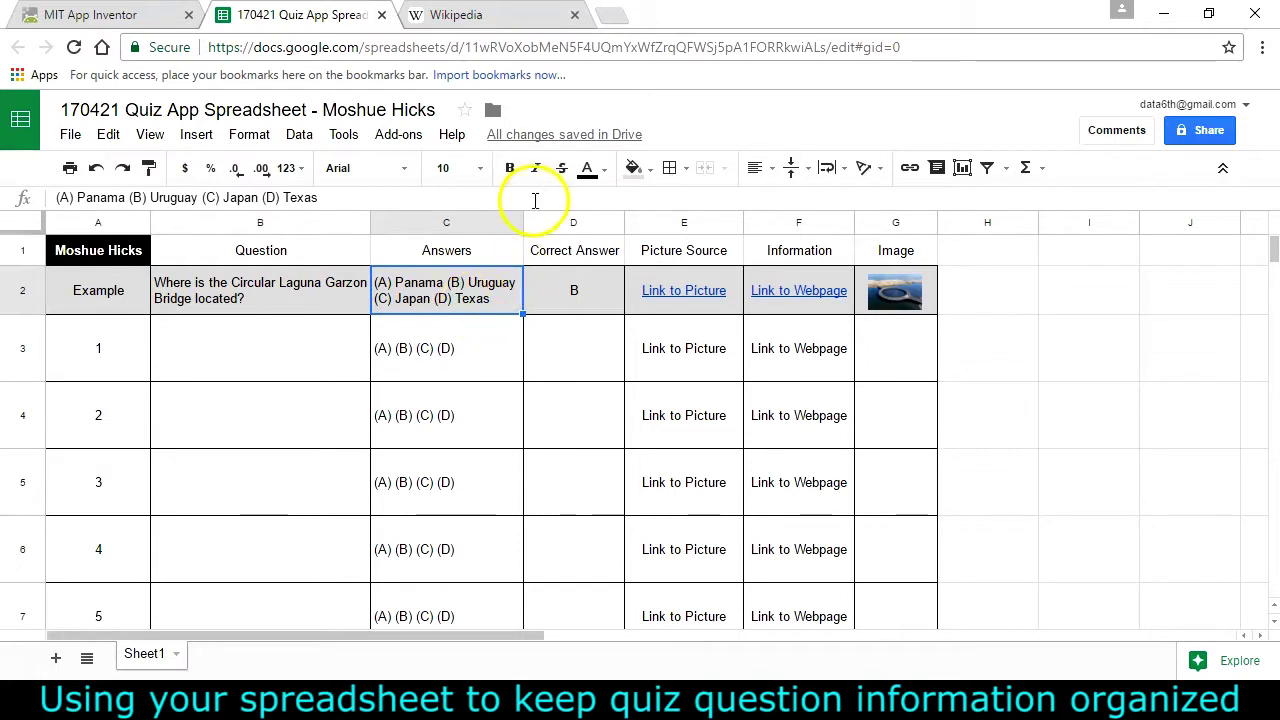
mouse_move(522, 221)
left_mouse_down()
mouse_move(646, 220)
mouse_move(426, 222)
mouse_move(521, 221)
left_mouse_up()
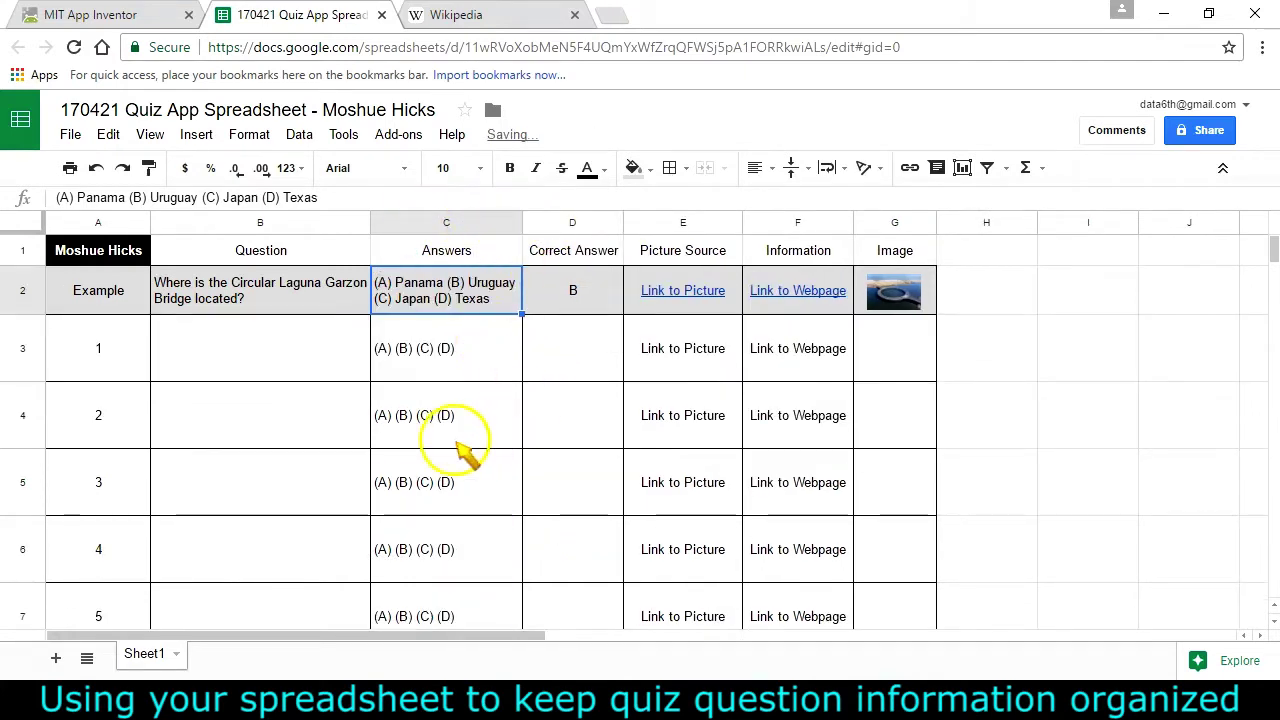
left_click(436, 372)
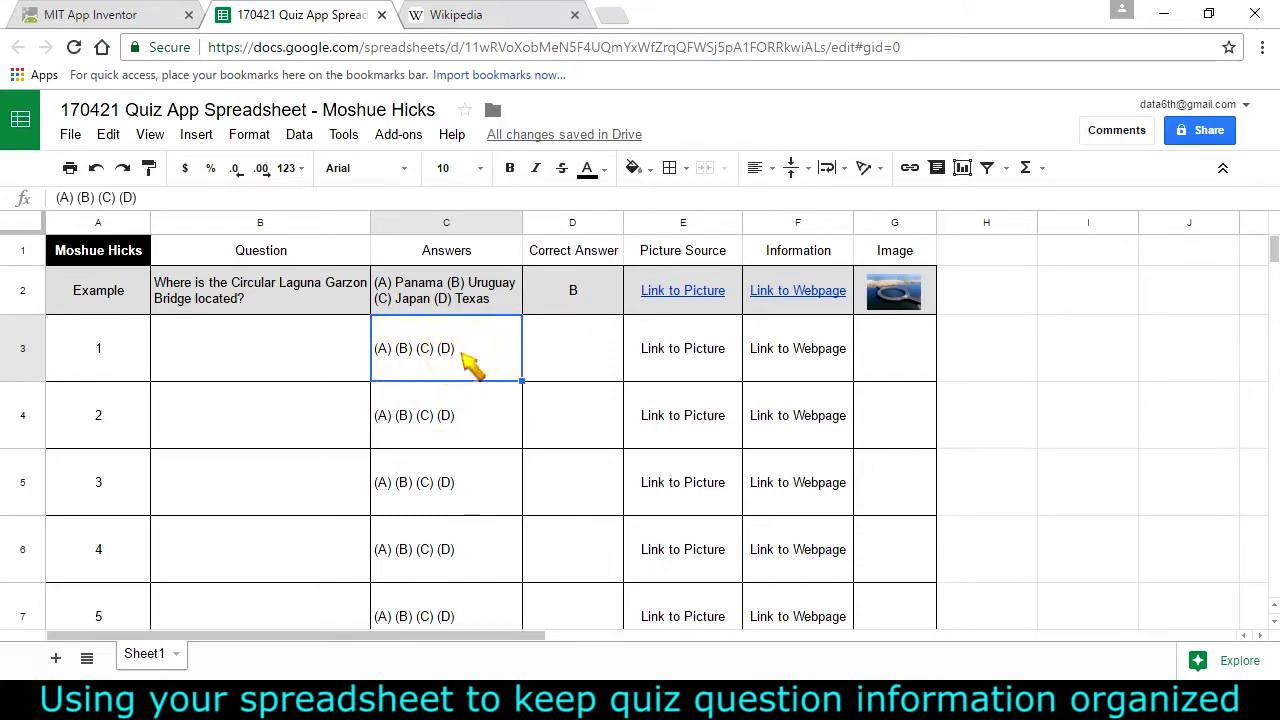
left_click(75, 197)
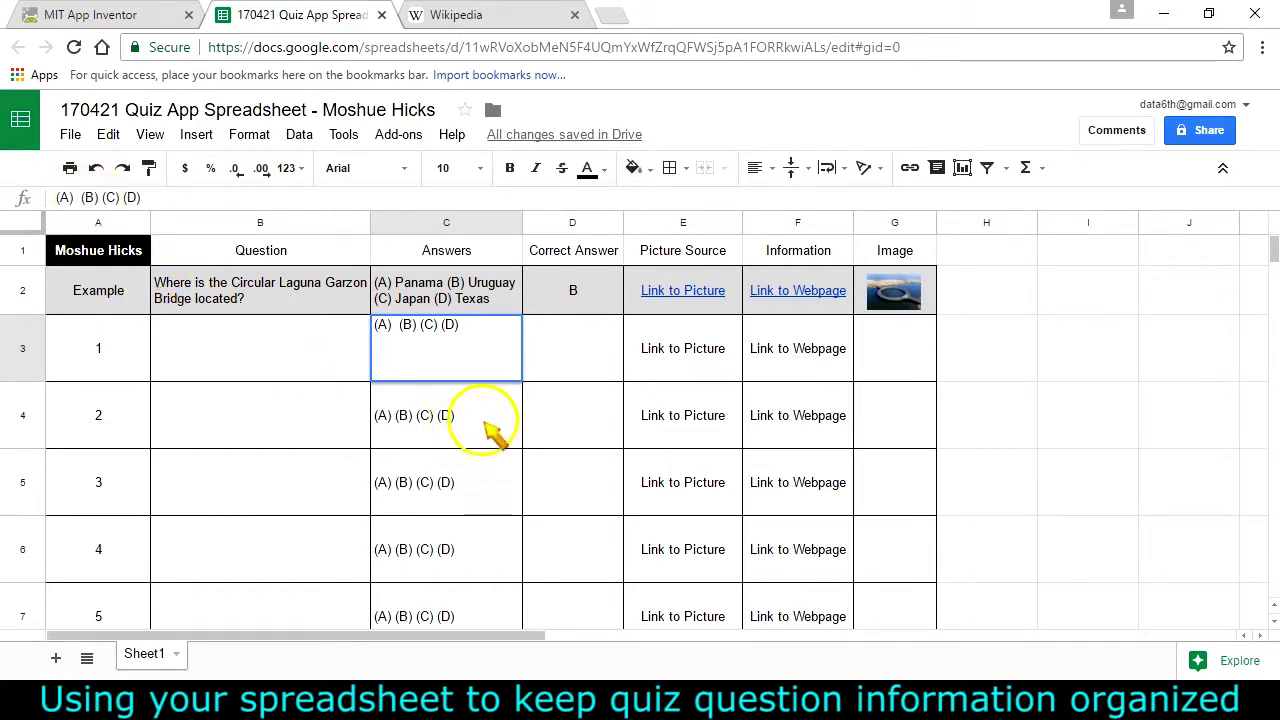
key("BackSpace")
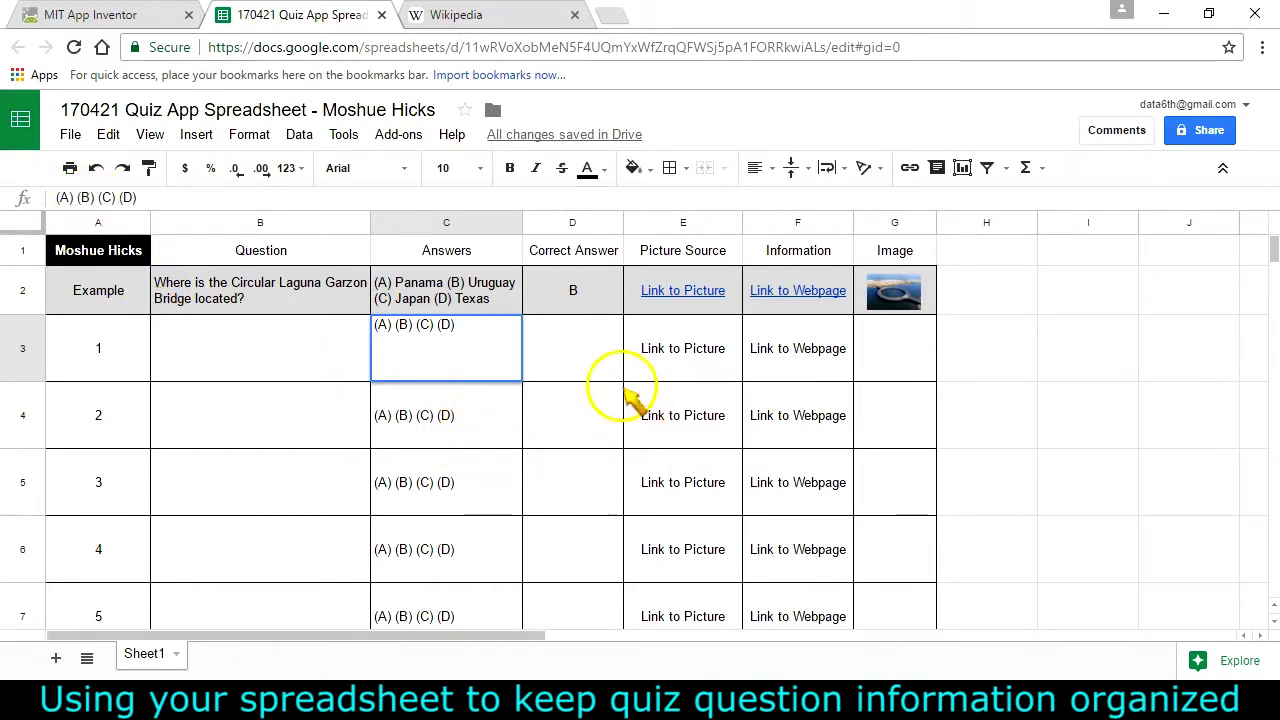
- Check the example row's correct answer and the targets of its picture and webpage links
left_click(590, 305)
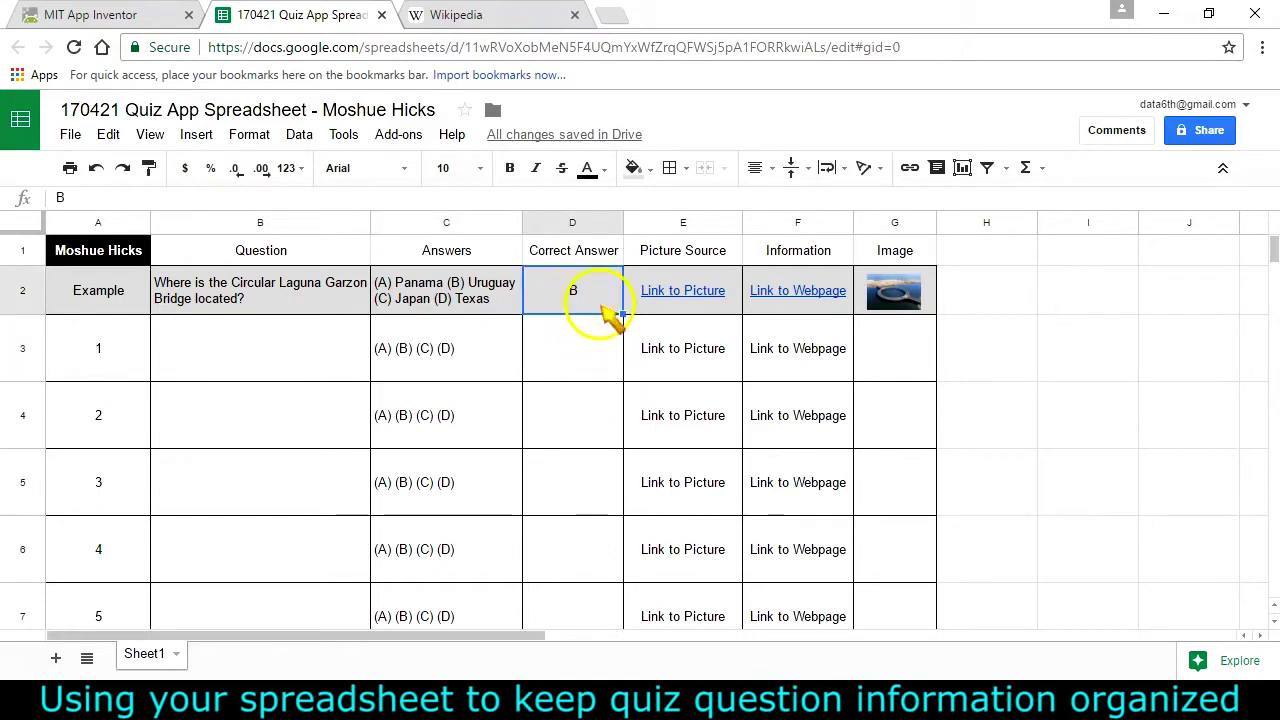
mouse_move(712, 306)
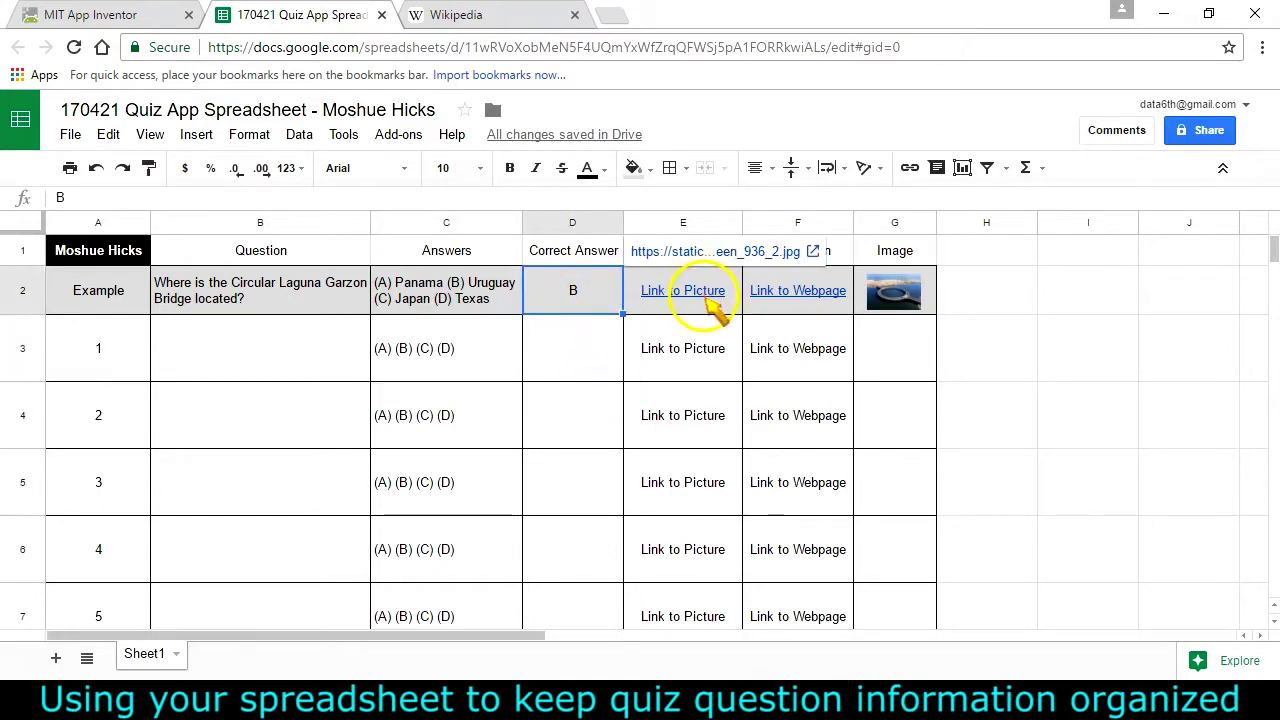
mouse_move(801, 298)
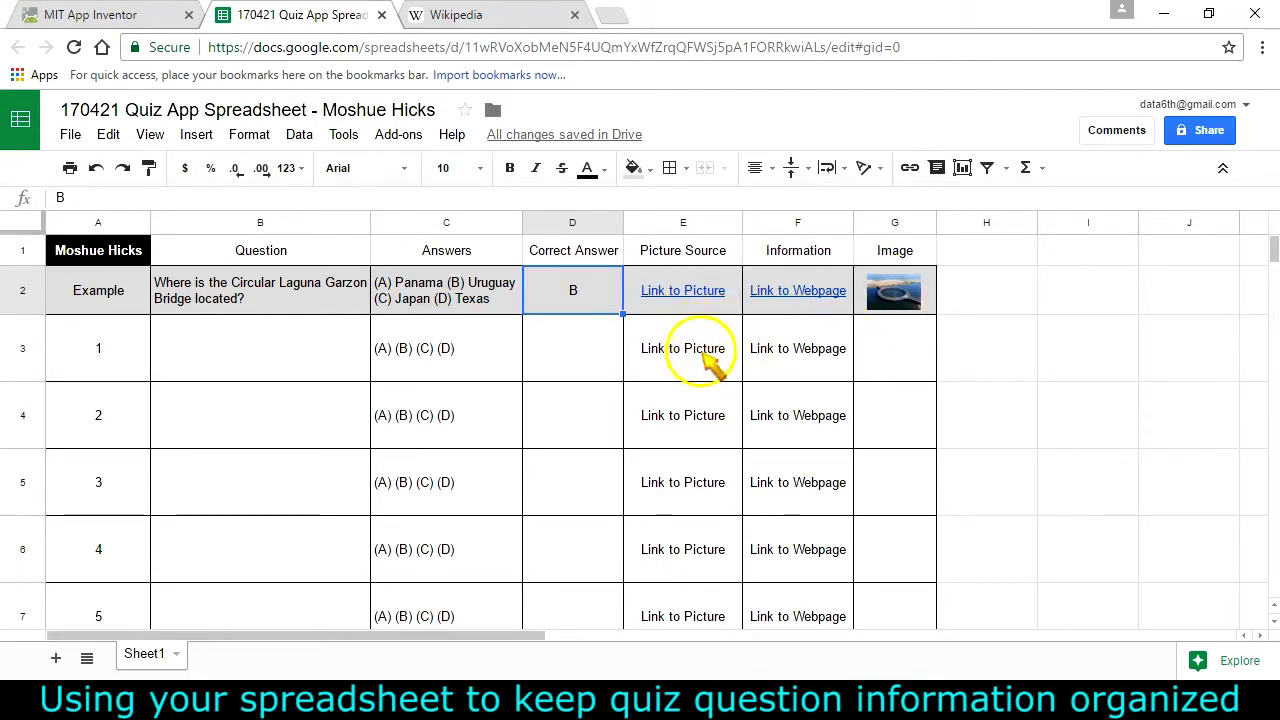
- Select question 1's Link to Webpage cell and look up "Black Hole" on Wikipedia
left_click(810, 355)
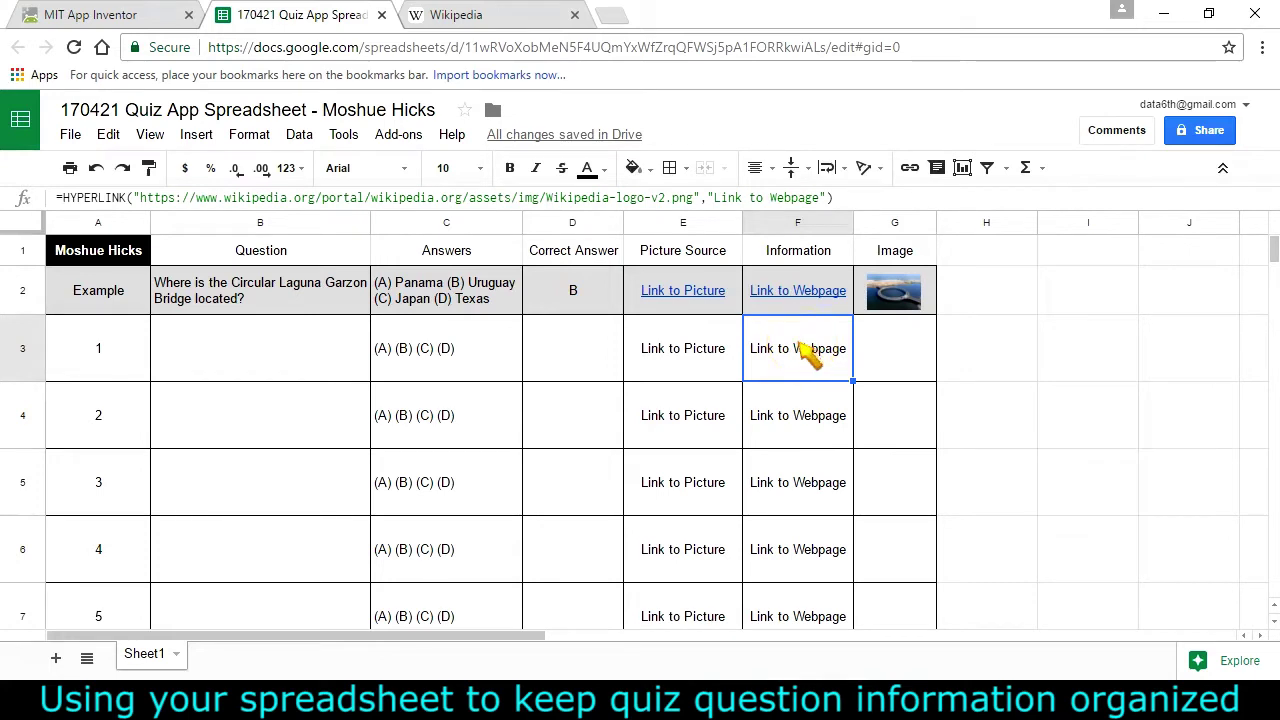
left_click(478, 14)
left_click(577, 562)
type("Black Hole")
key("Return")
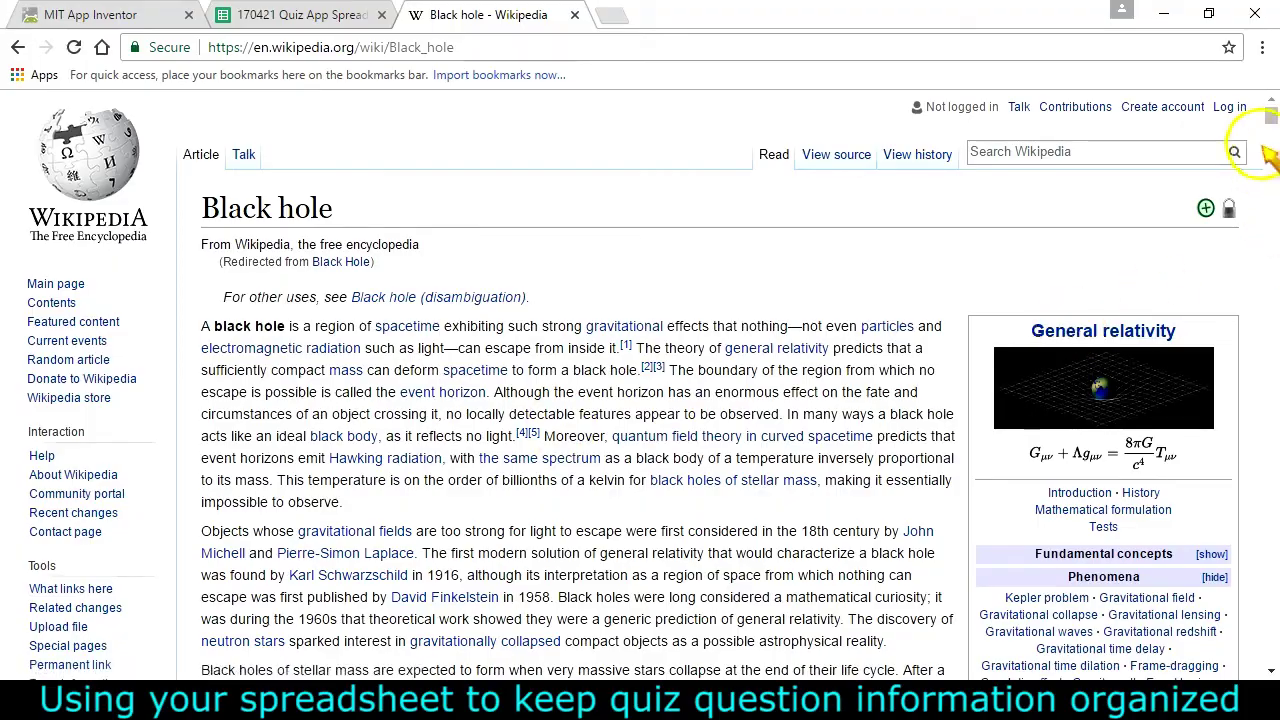
- Copy the Black hole article's address and apply it as the hyperlink of question 1's Link to Webpage cell
mouse_move(1271, 115)
left_mouse_down()
mouse_move(1270, 200)
mouse_move(1271, 106)
left_mouse_up()
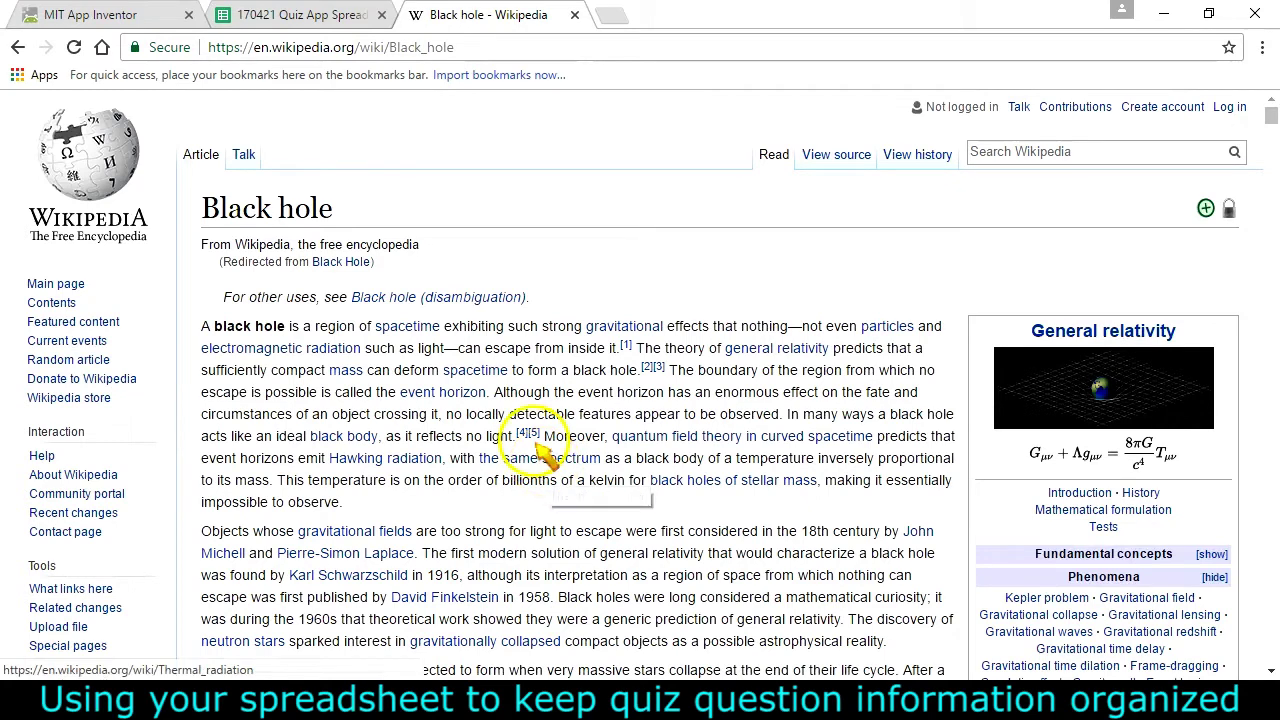
left_click(437, 48)
key("ctrl+c")
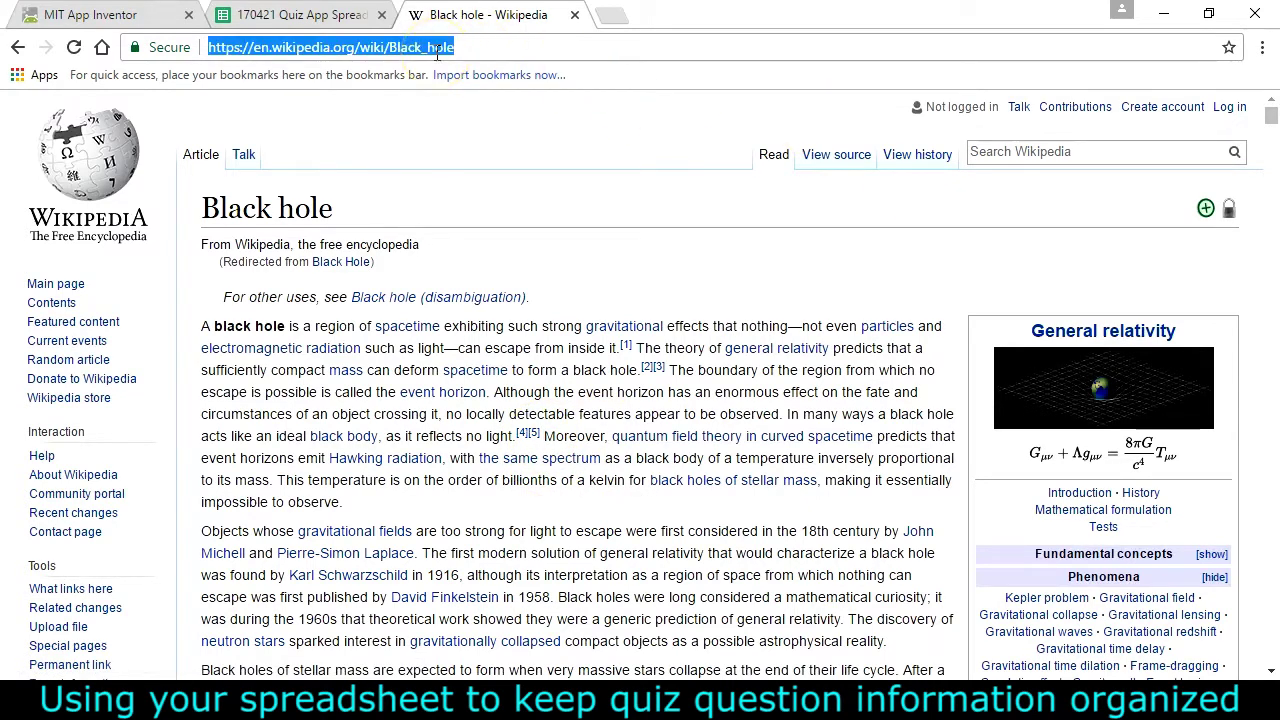
left_click(315, 16)
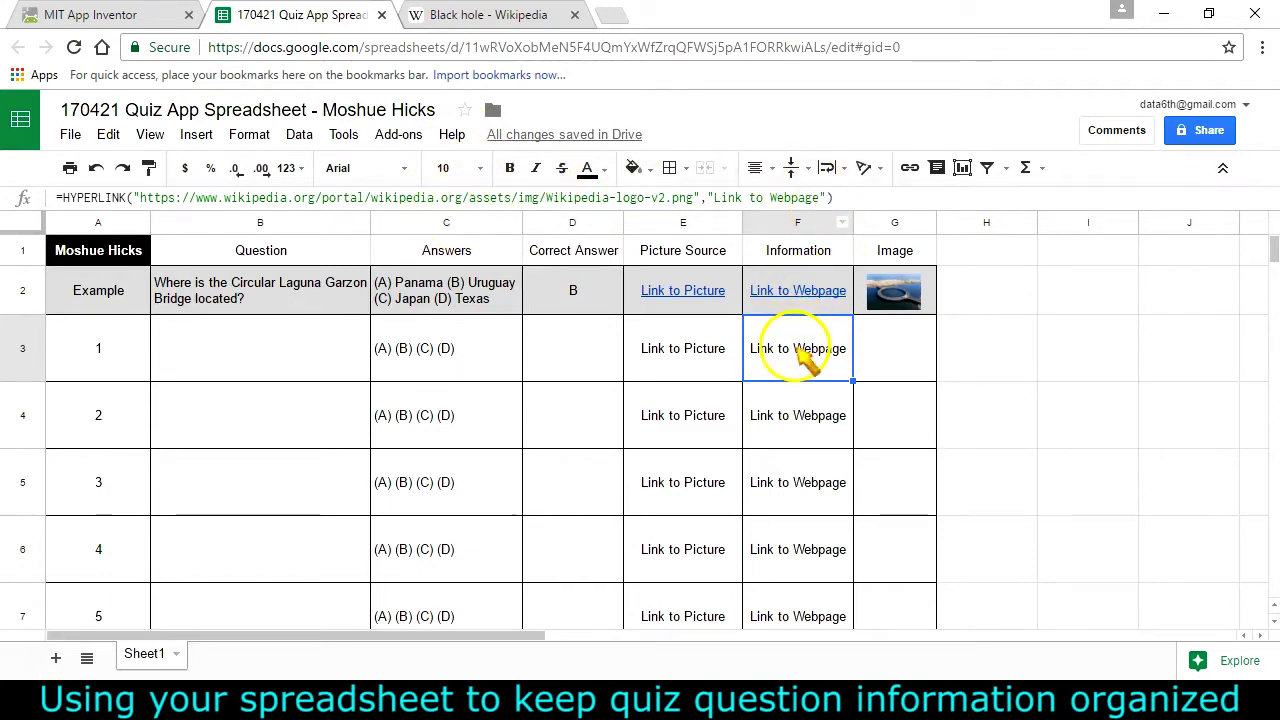
left_click(916, 172)
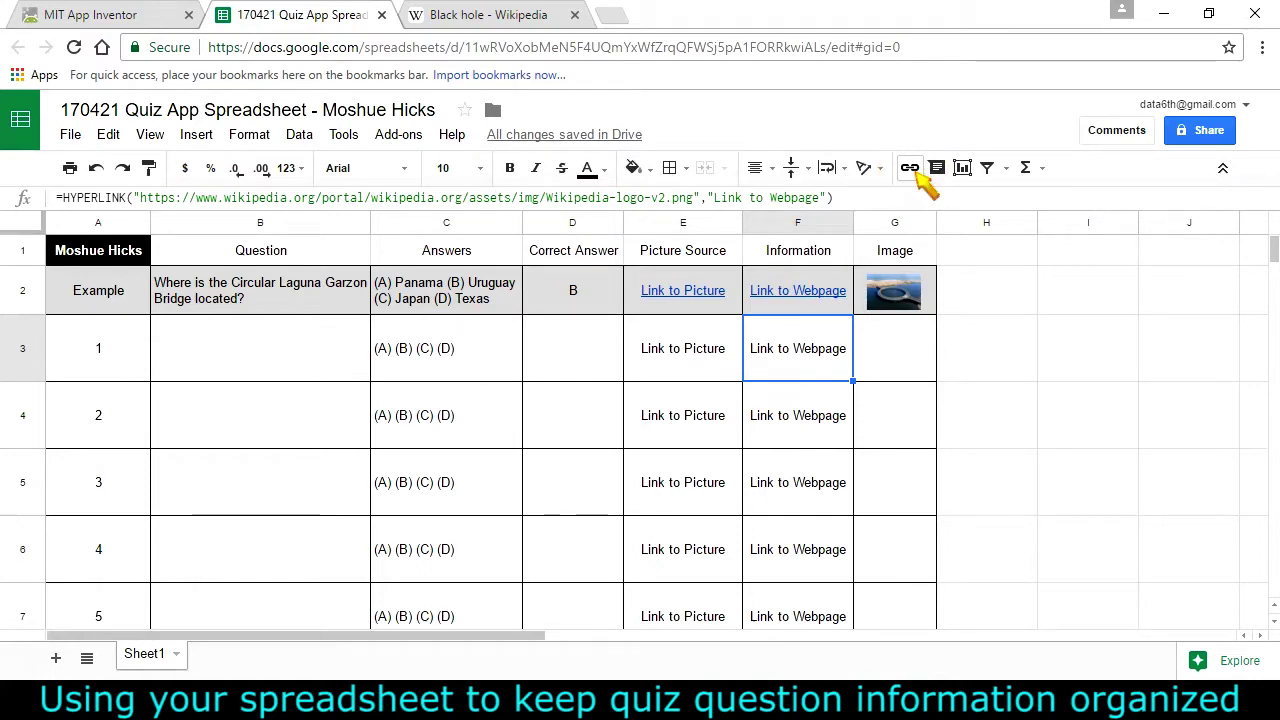
key("ctrl+v")
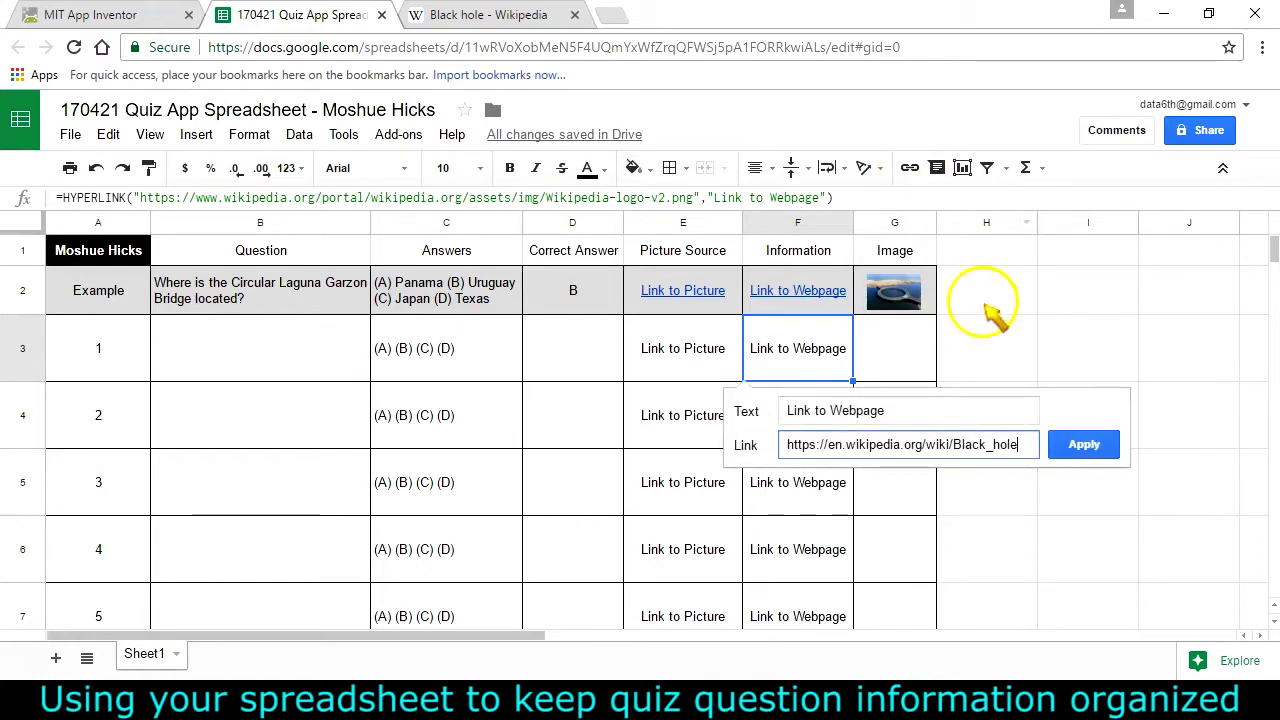
left_click(1083, 445)
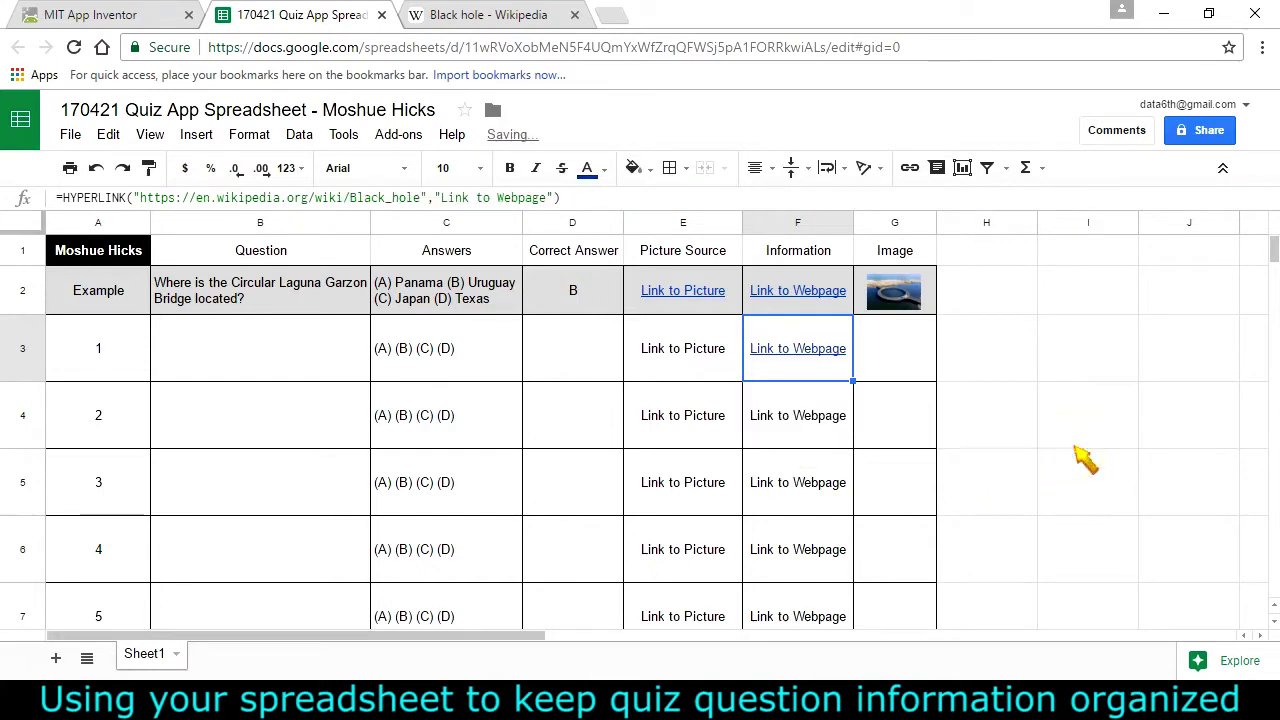
- Test question 1's webpage link by opening it, and close the extra article tab
left_click(810, 368)
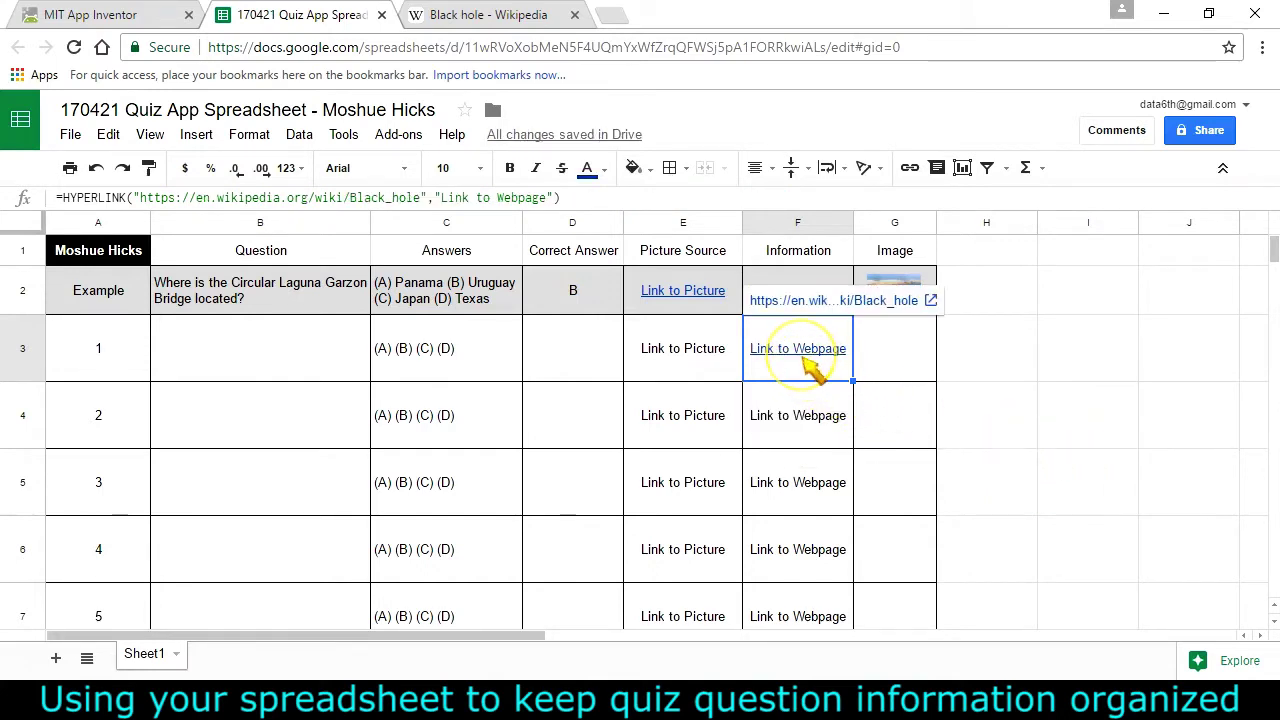
left_click(805, 301)
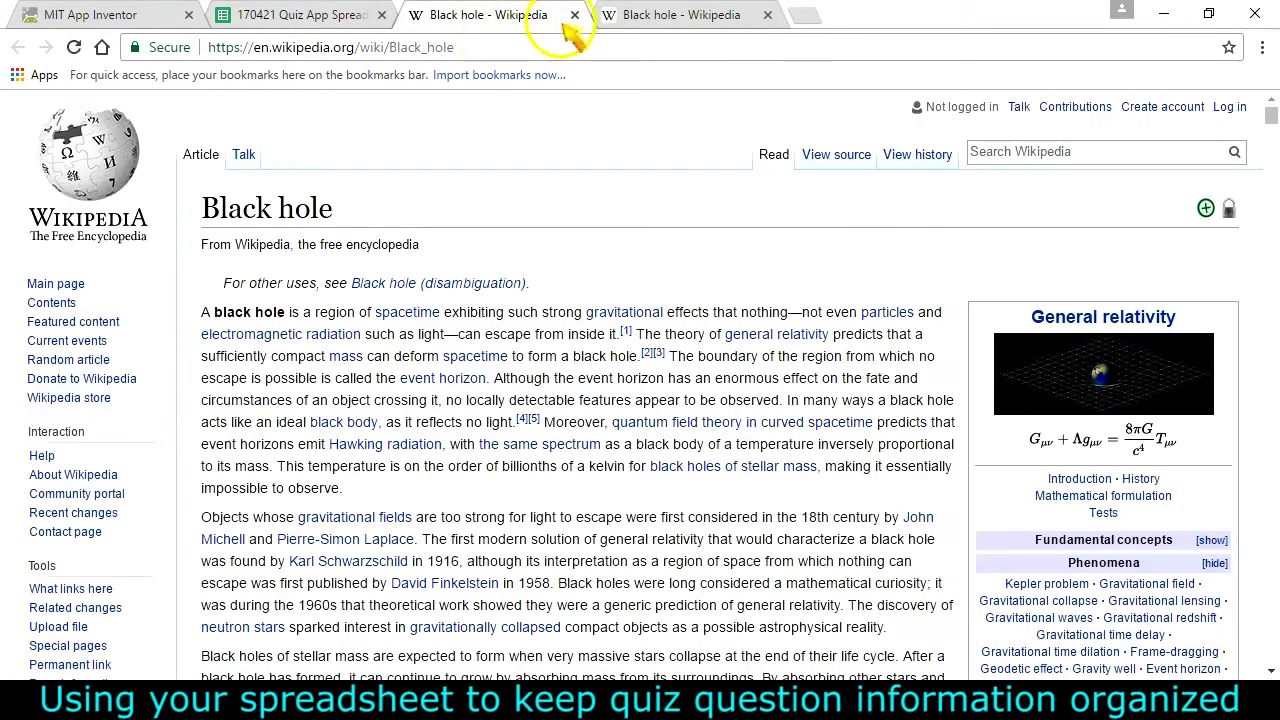
left_click(575, 15)
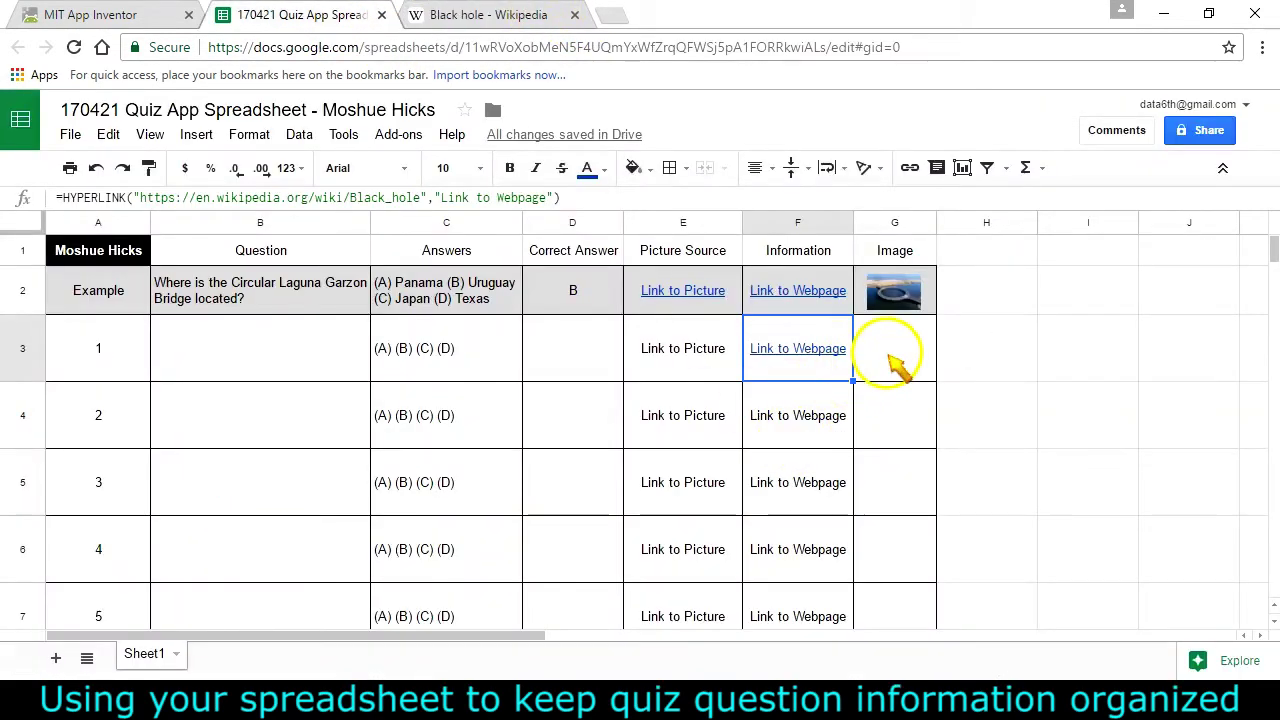
- Try putting the bare Black hole article address into cell H3, and undo it
left_click(992, 342)
key("ctrl+v")
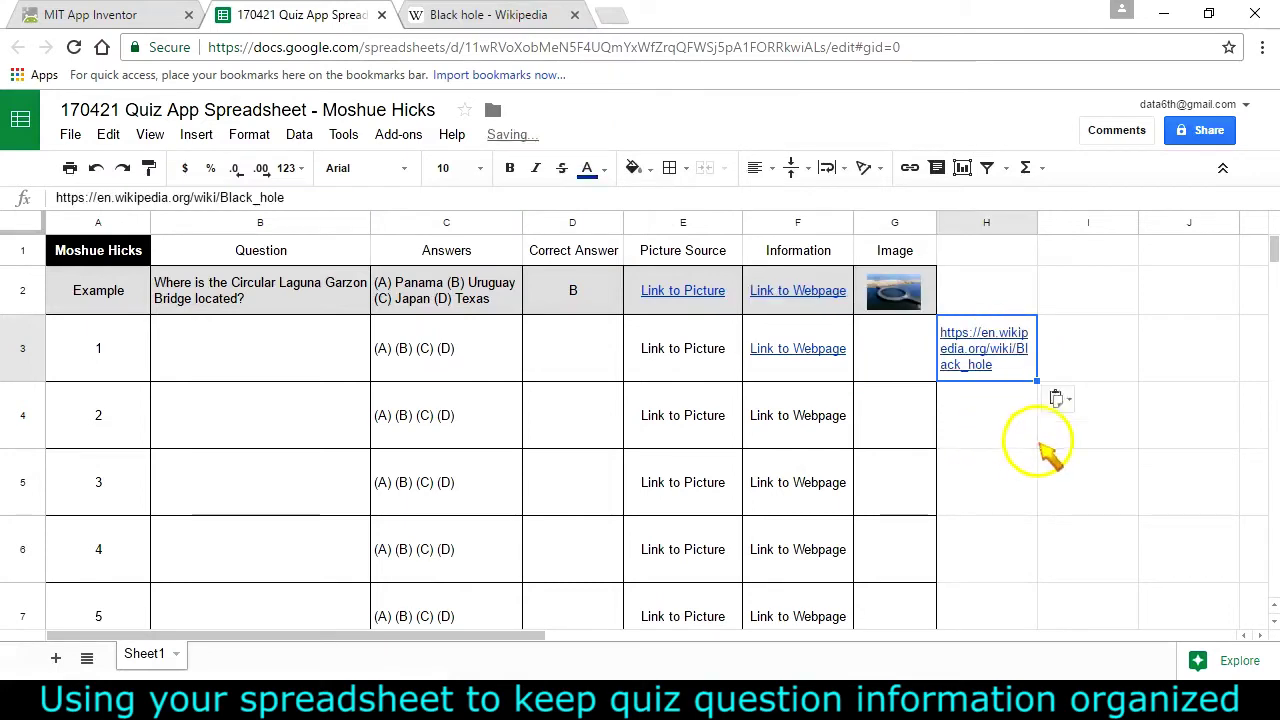
left_click(1095, 350)
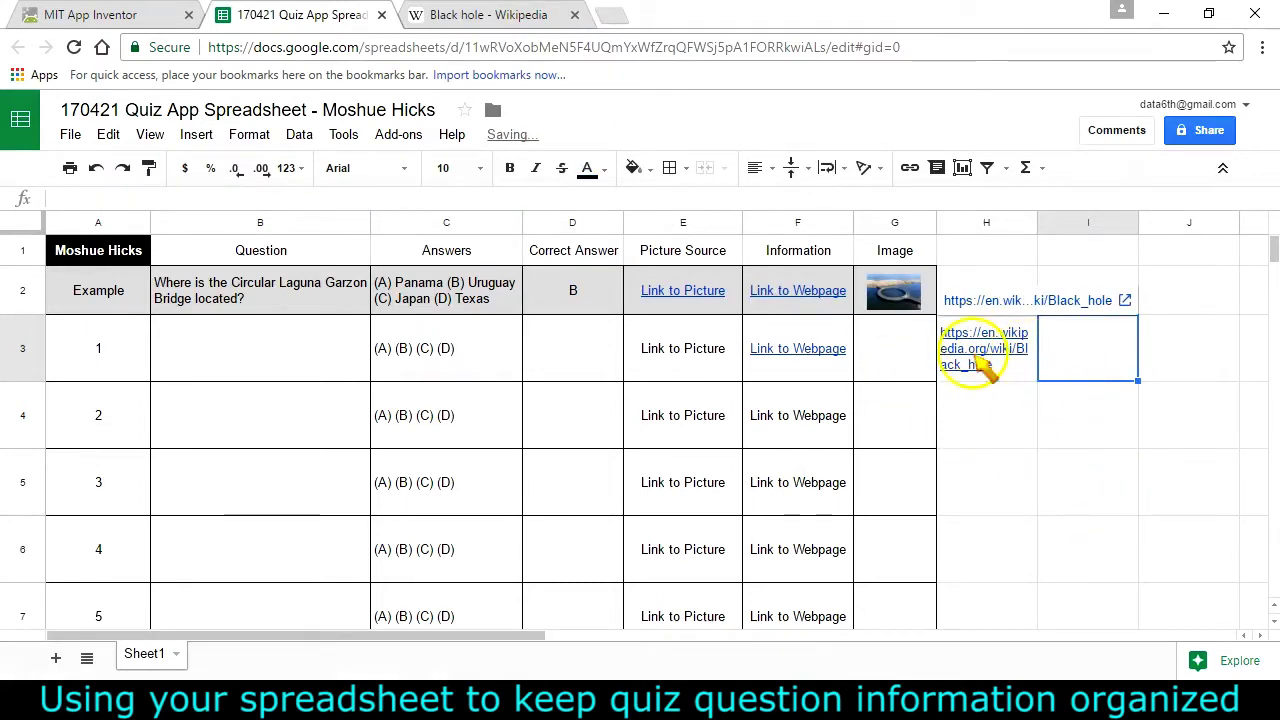
key("ctrl+z")
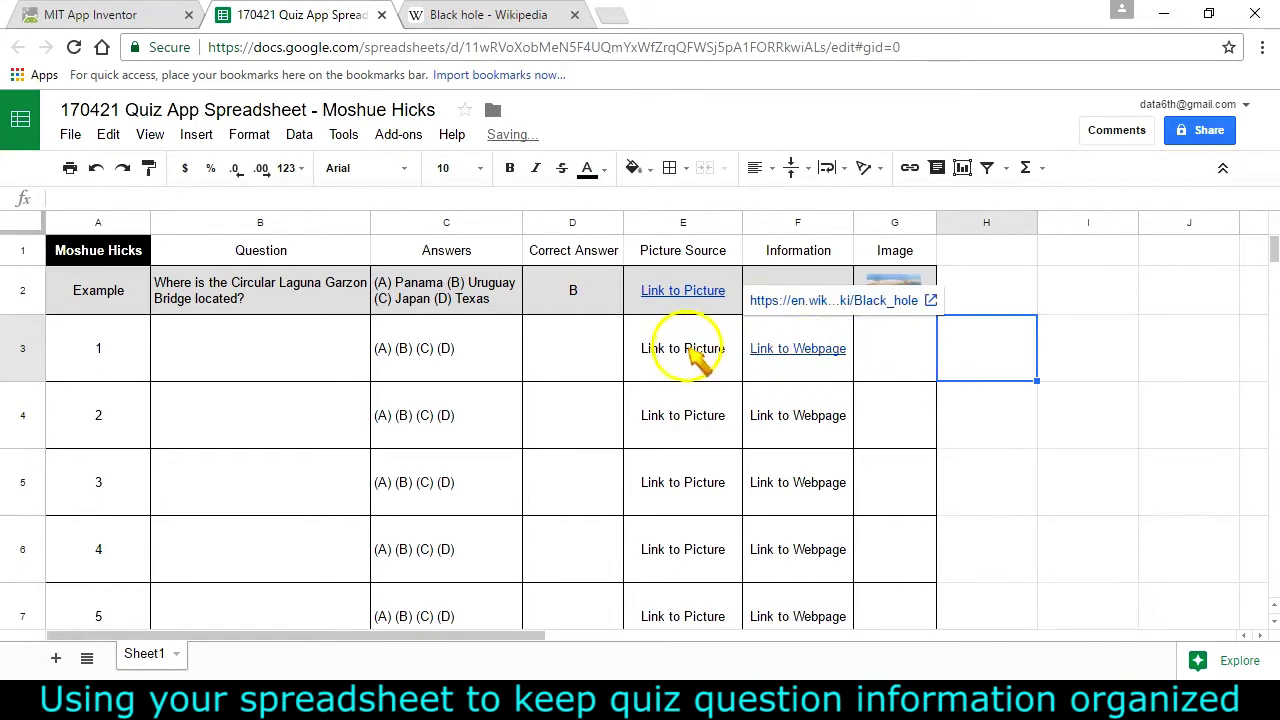
- Select question 1's Link to Picture cell and open the simulated black hole image from the Wikipedia article's History section
left_click(698, 366)
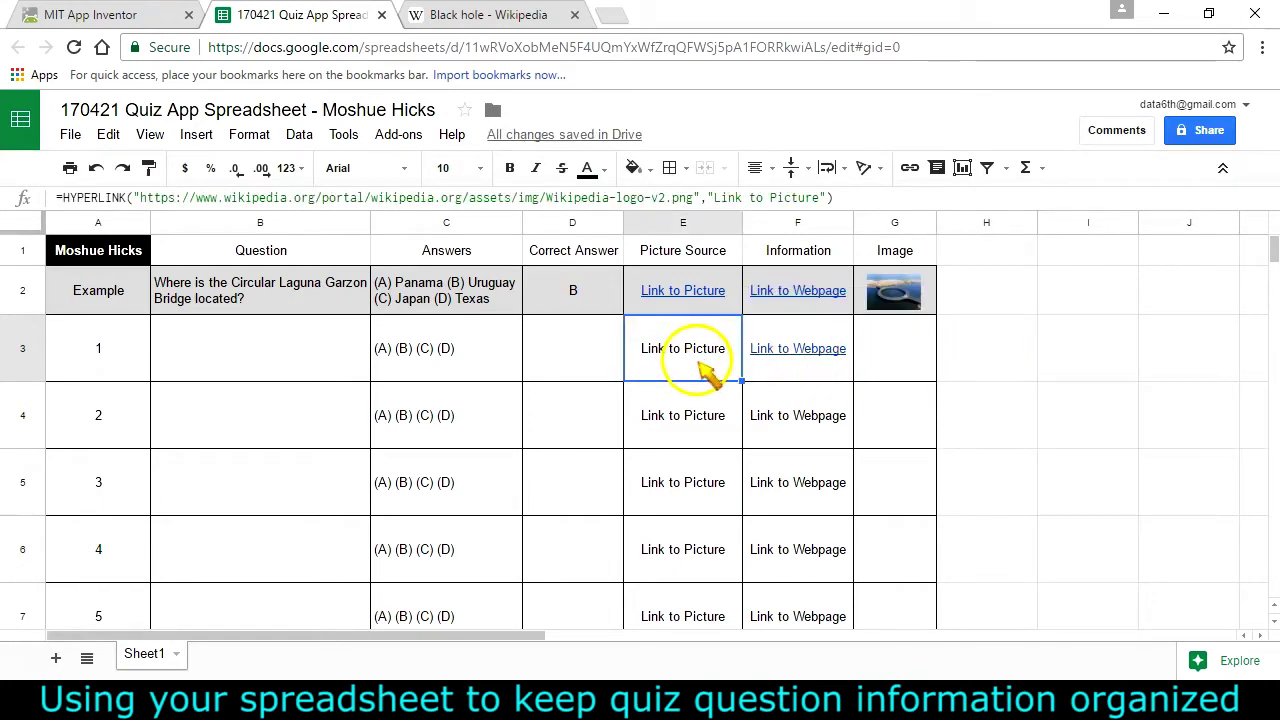
left_click(482, 17)
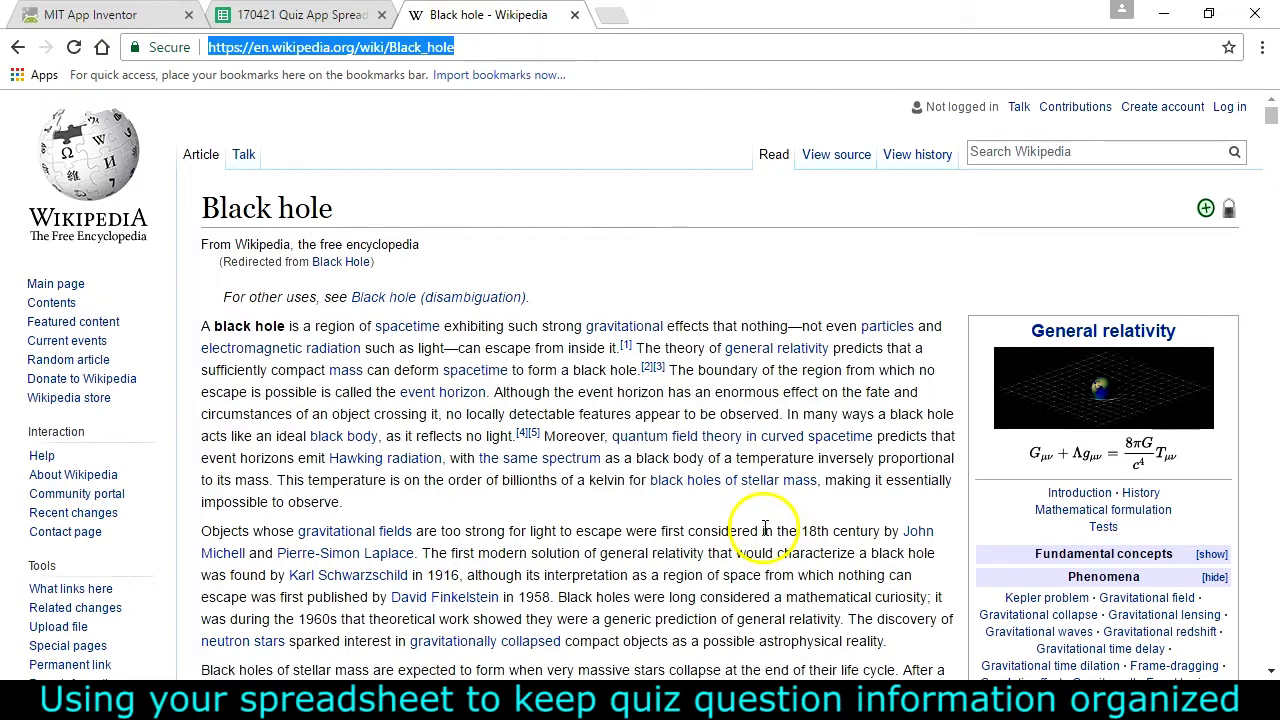
scroll(1037, 385, "down", 15)
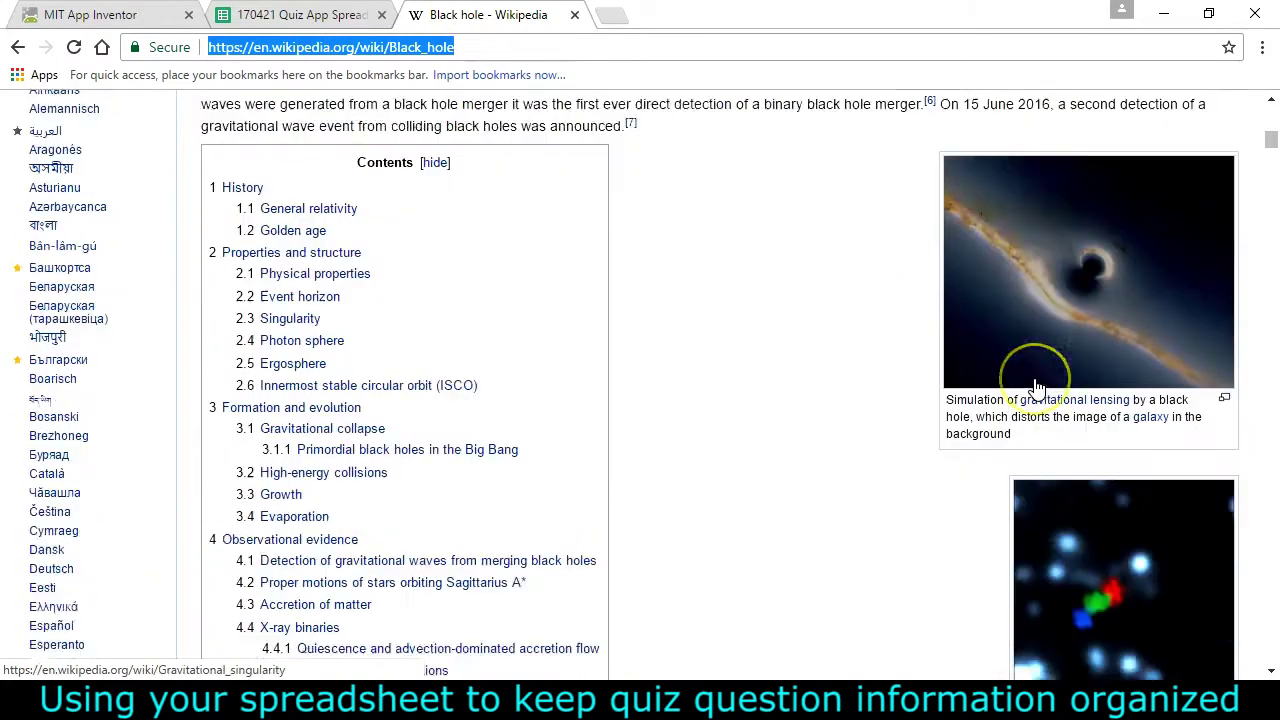
scroll(1055, 300, "up", 1)
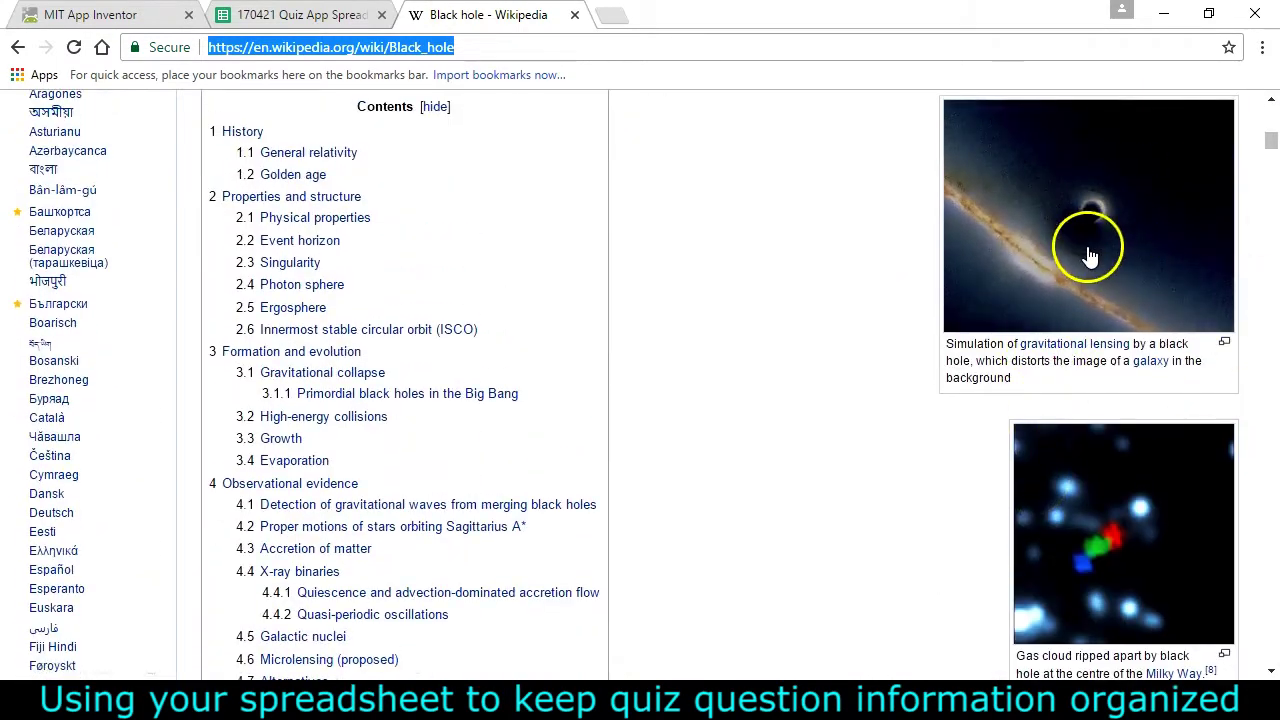
scroll(1094, 257, "up", 1)
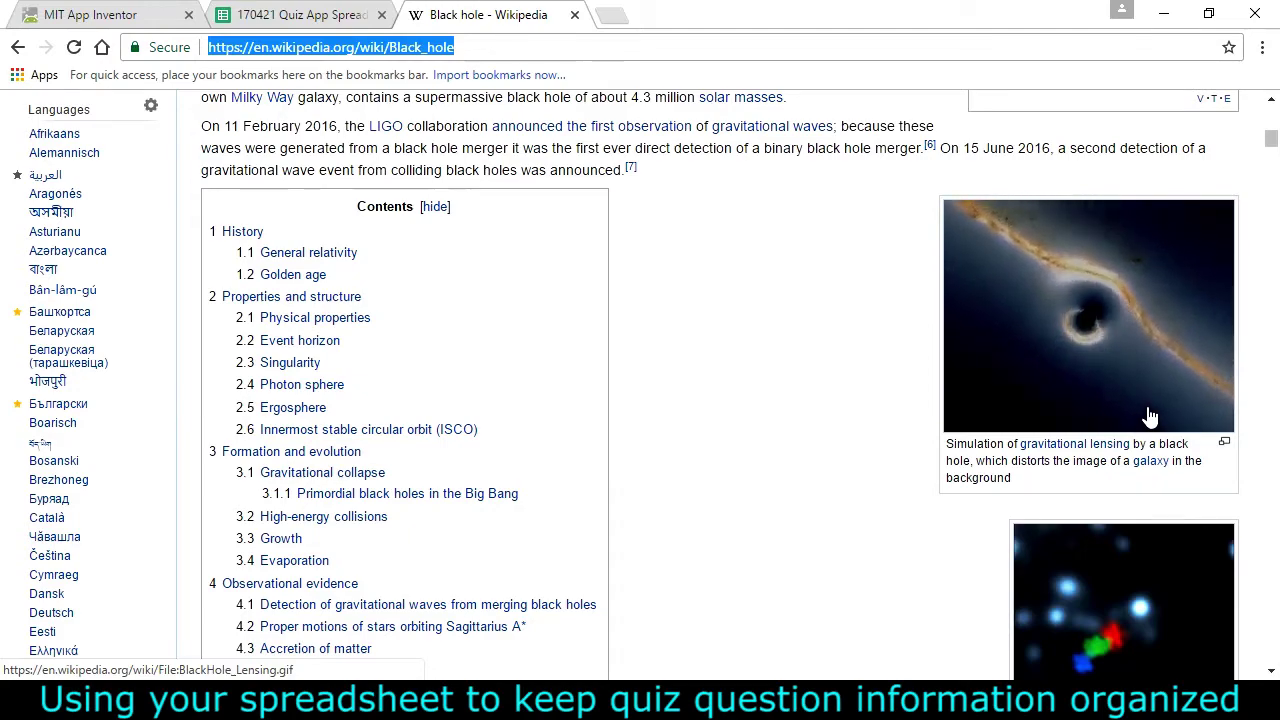
scroll(1150, 417, "down", 6)
scroll(1150, 417, "down", 3)
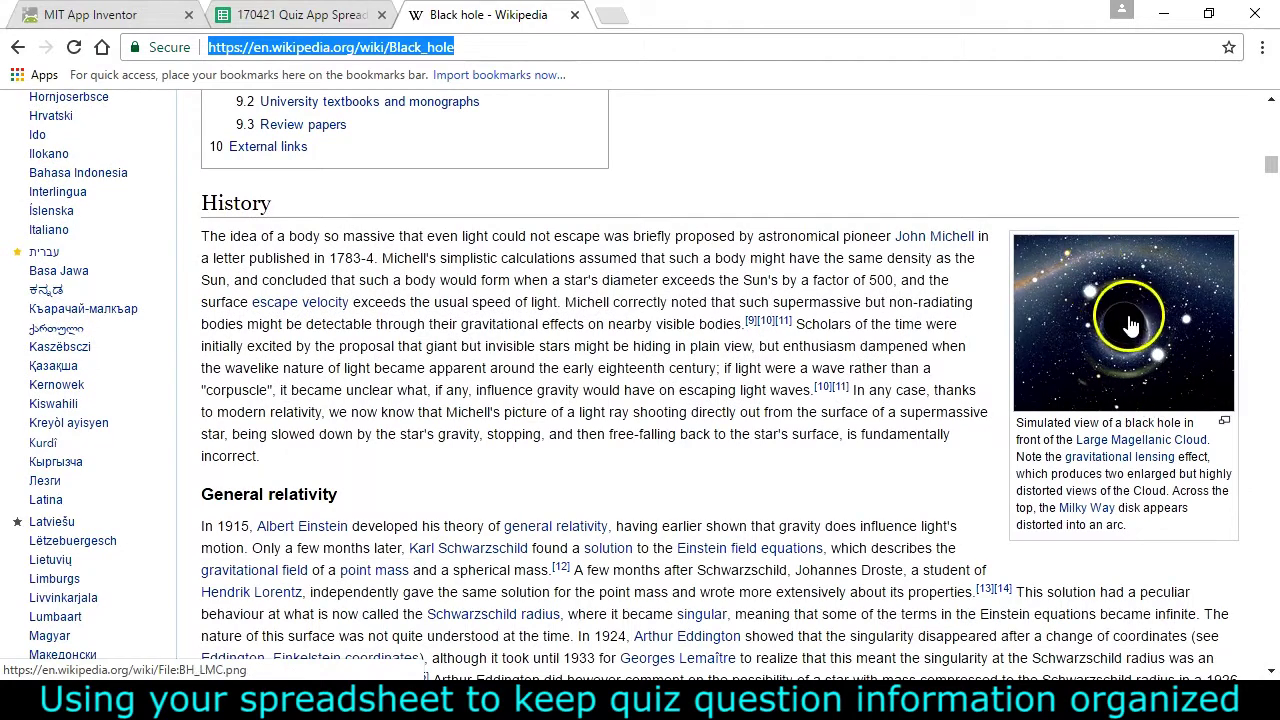
left_click(1150, 417)
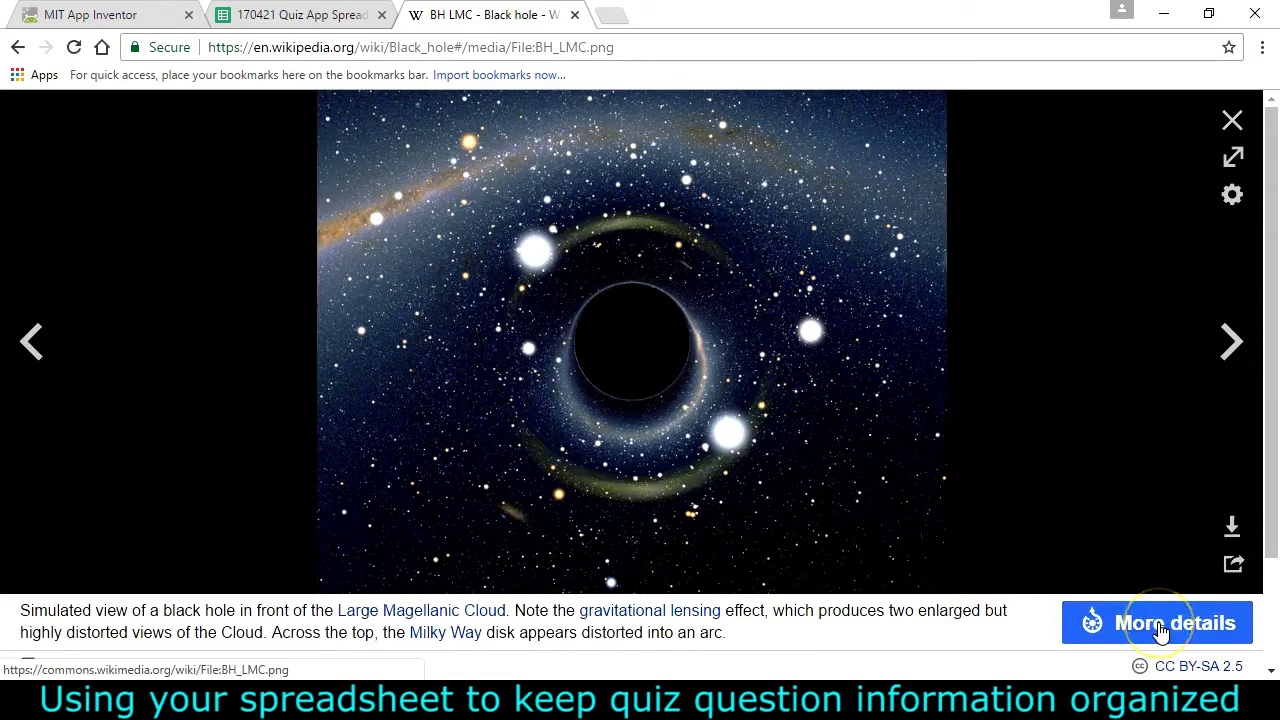
- Open the simulated black hole image's Commons file page and view the 2,560 × 2,048 pixel version
left_click(1160, 628)
scroll(857, 500, "down", 4)
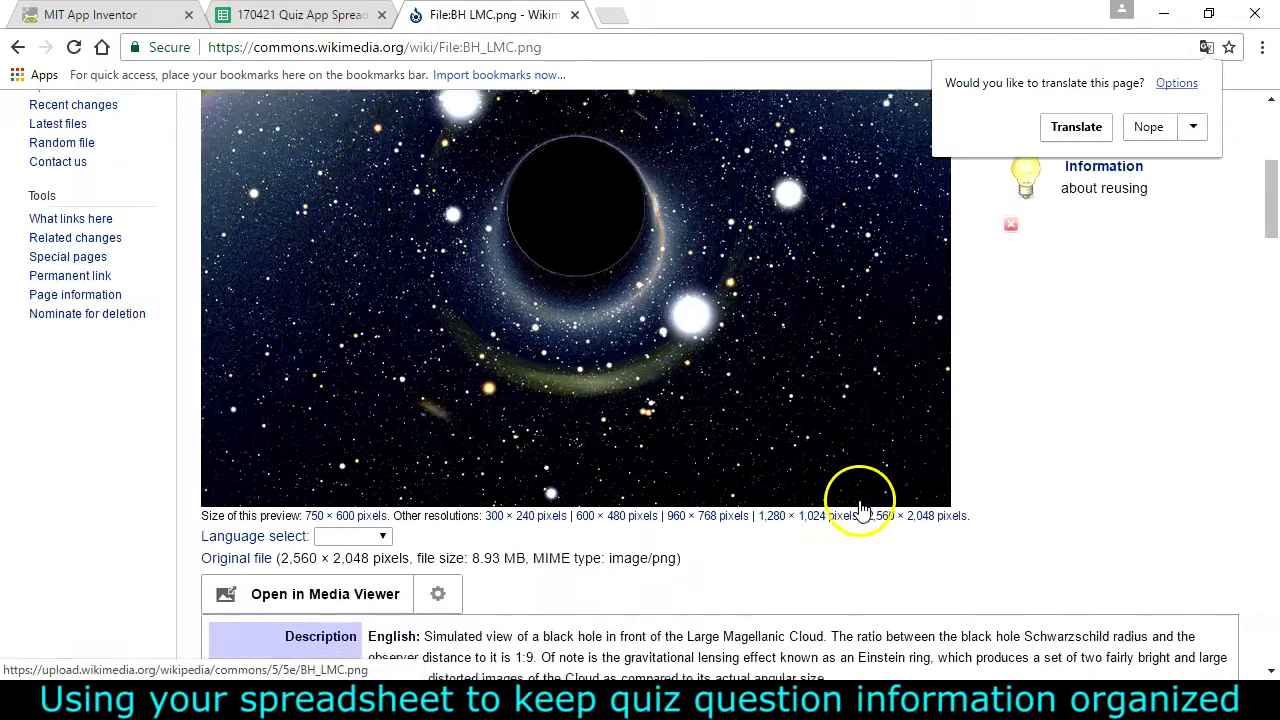
scroll(860, 508, "down", 2)
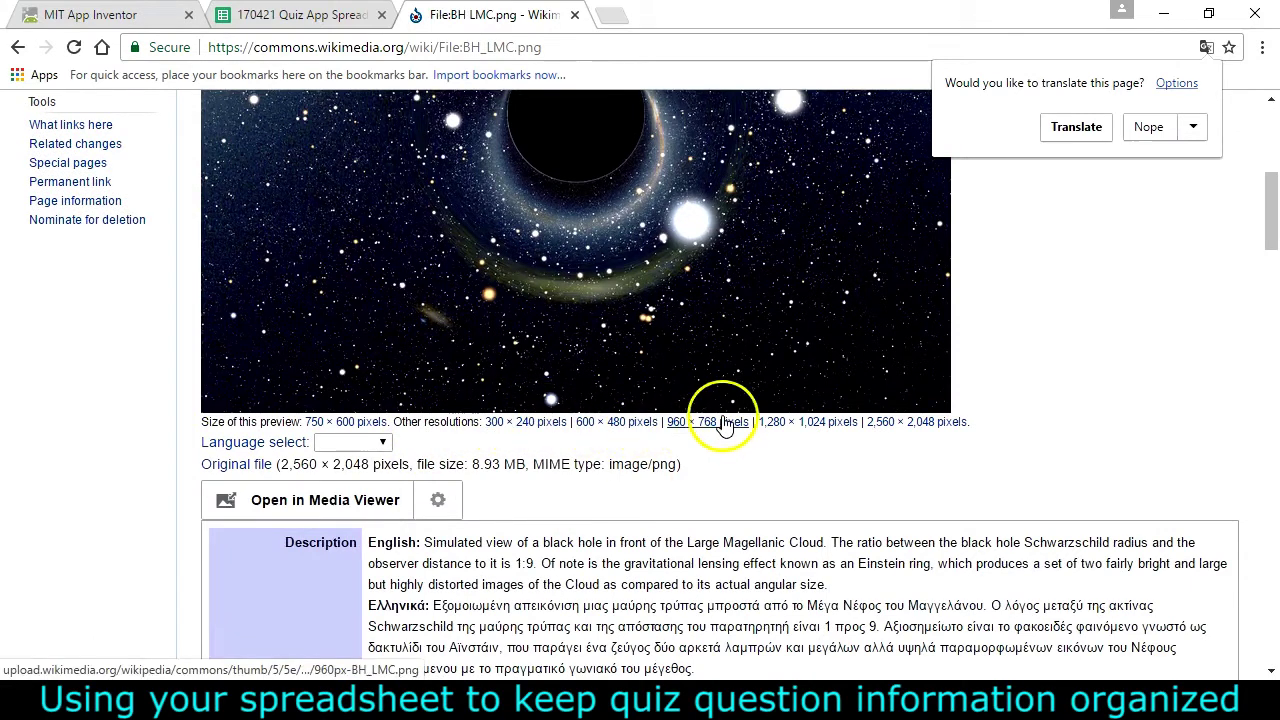
left_click(920, 434)
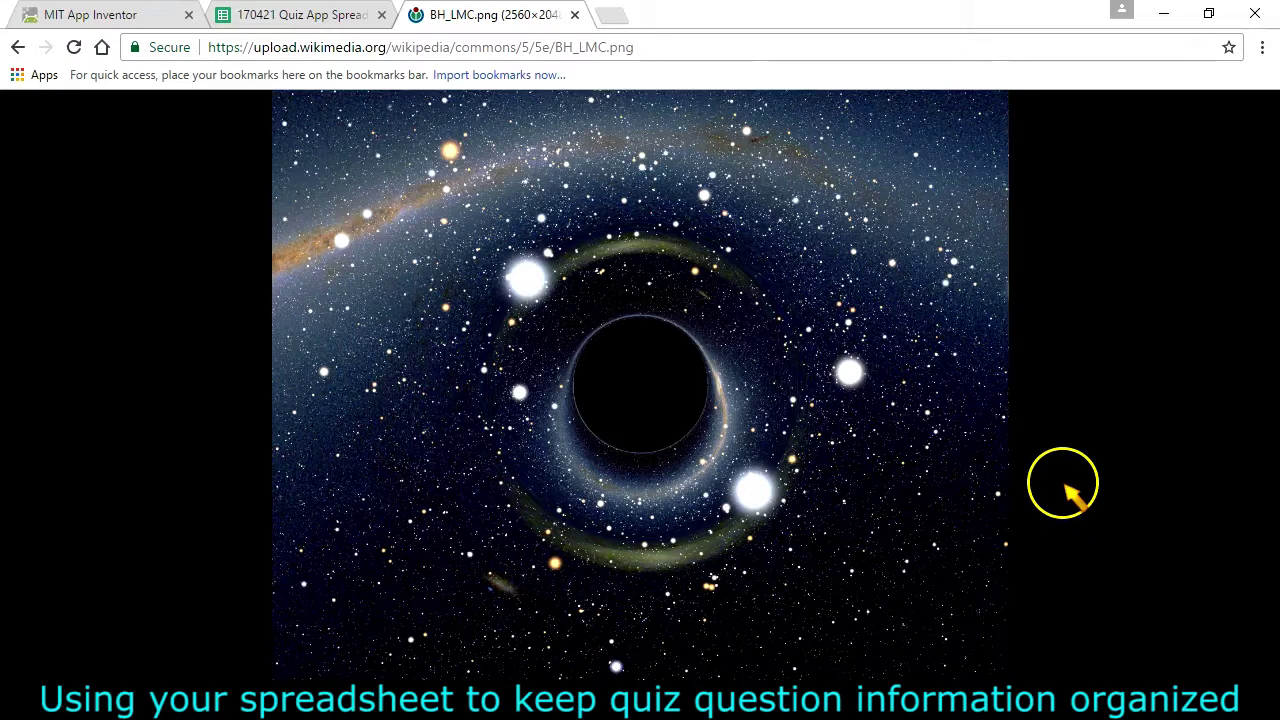
- Copy the full-size image's address and apply it as the hyperlink of question 1's Link to Picture cell
left_click(655, 47)
key("ctrl+c")
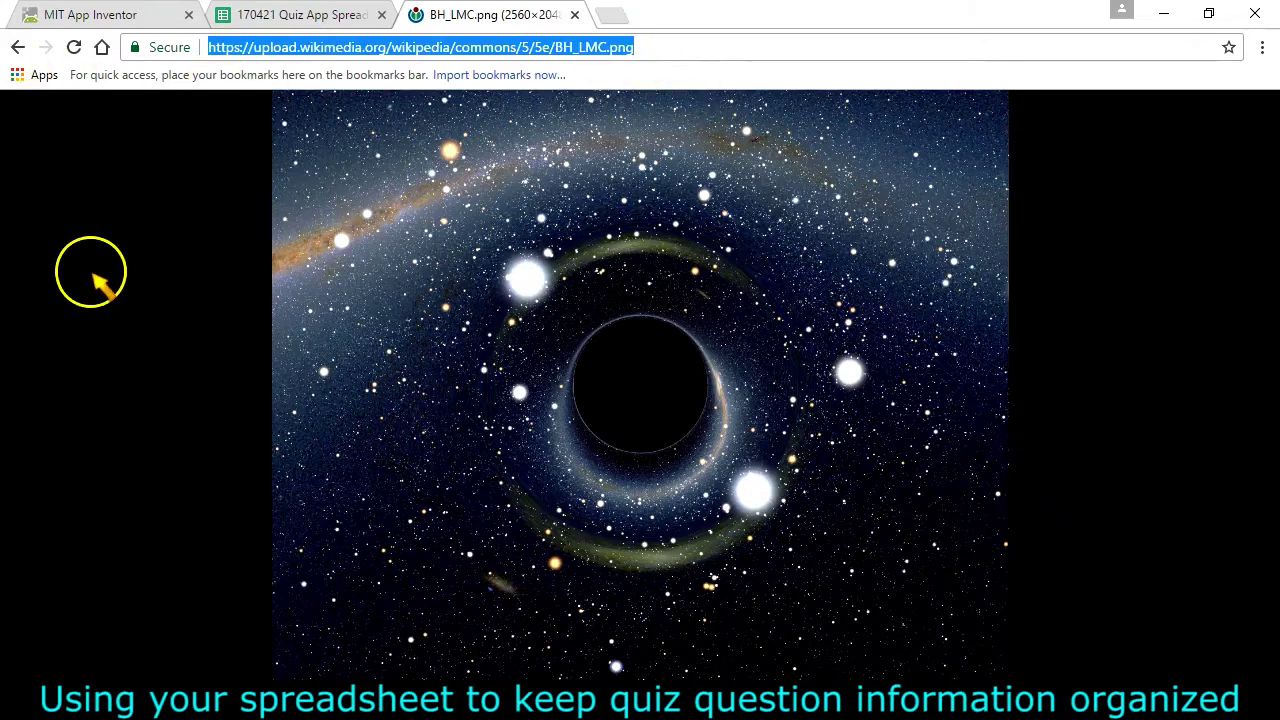
left_click(308, 15)
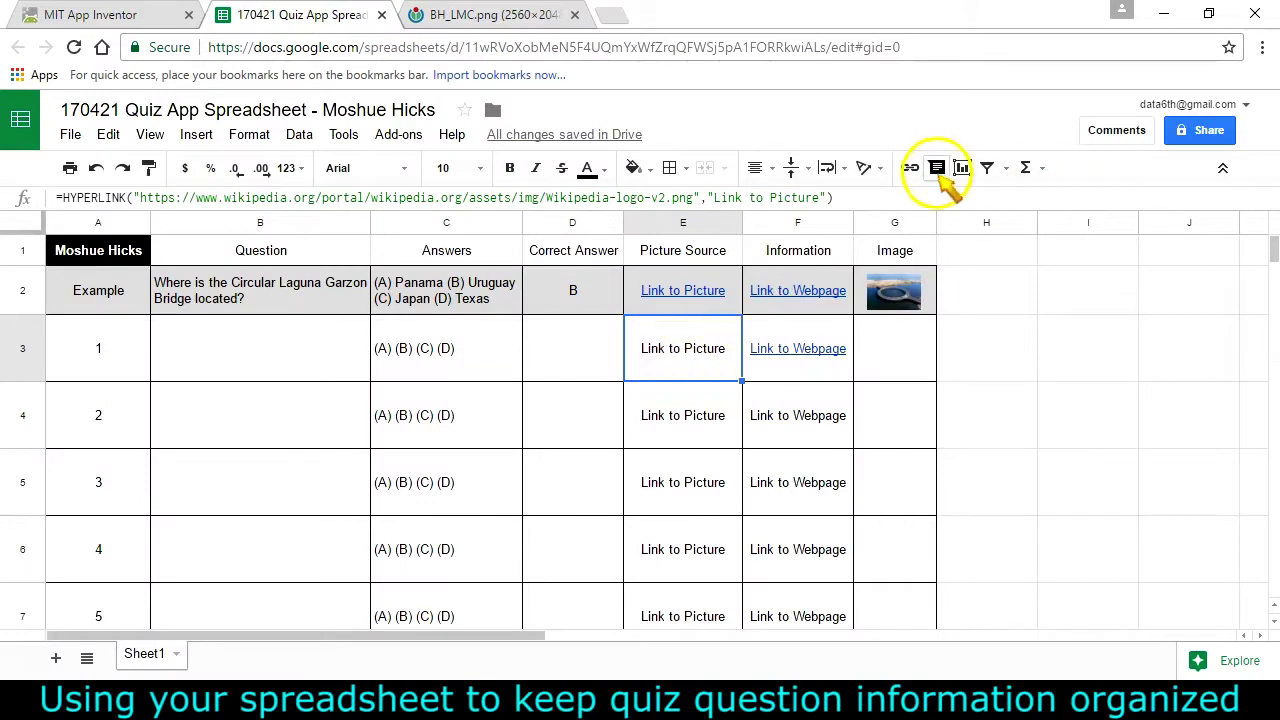
left_click(909, 167)
key("ctrl+v")
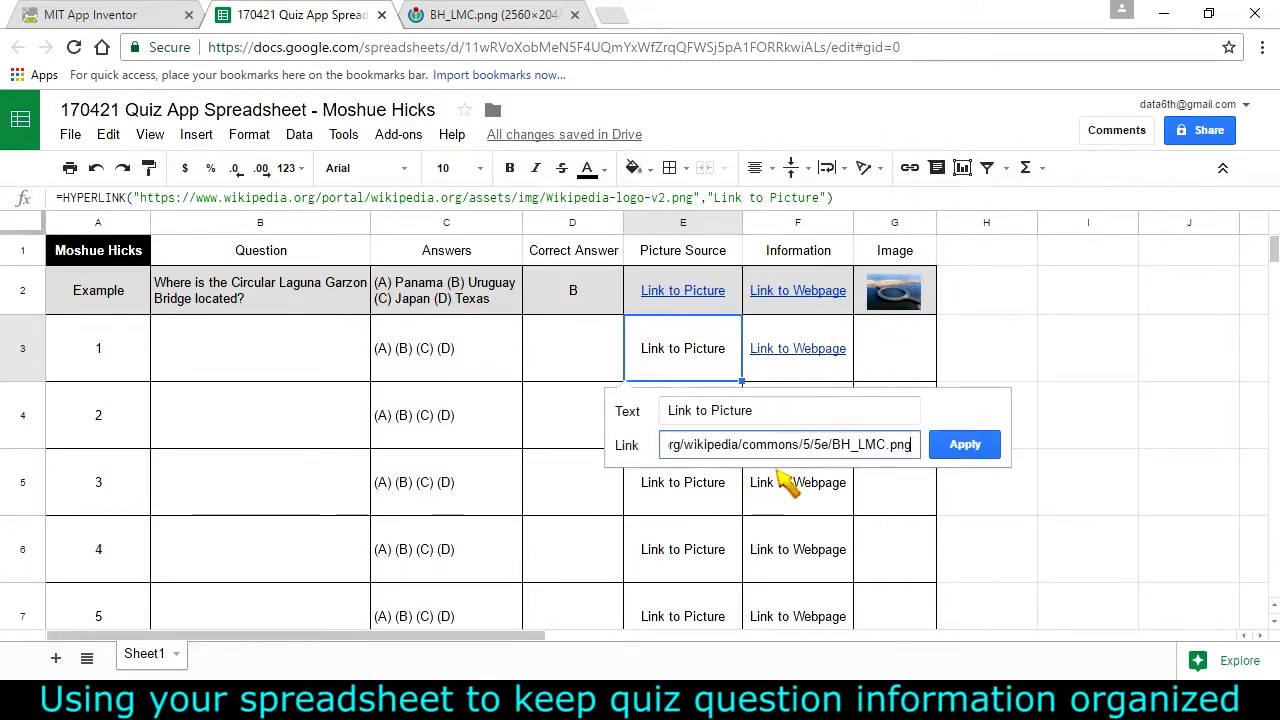
left_click(966, 443)
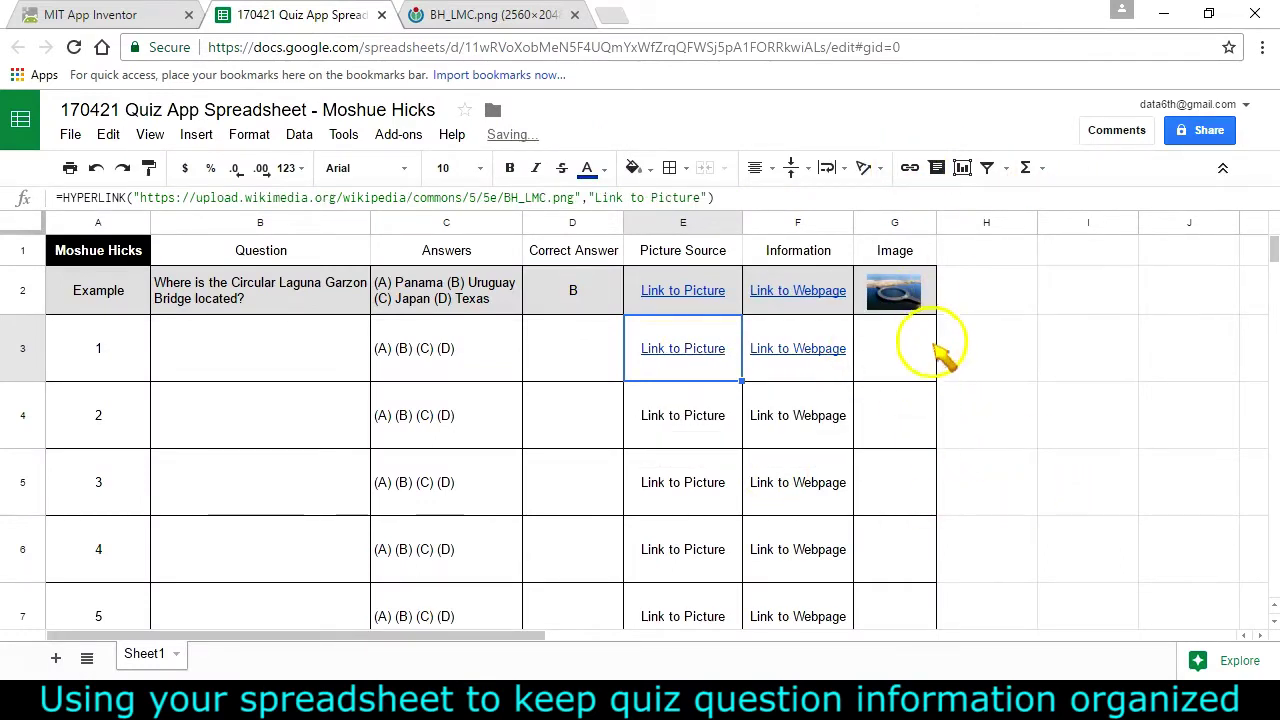
left_click(680, 418)
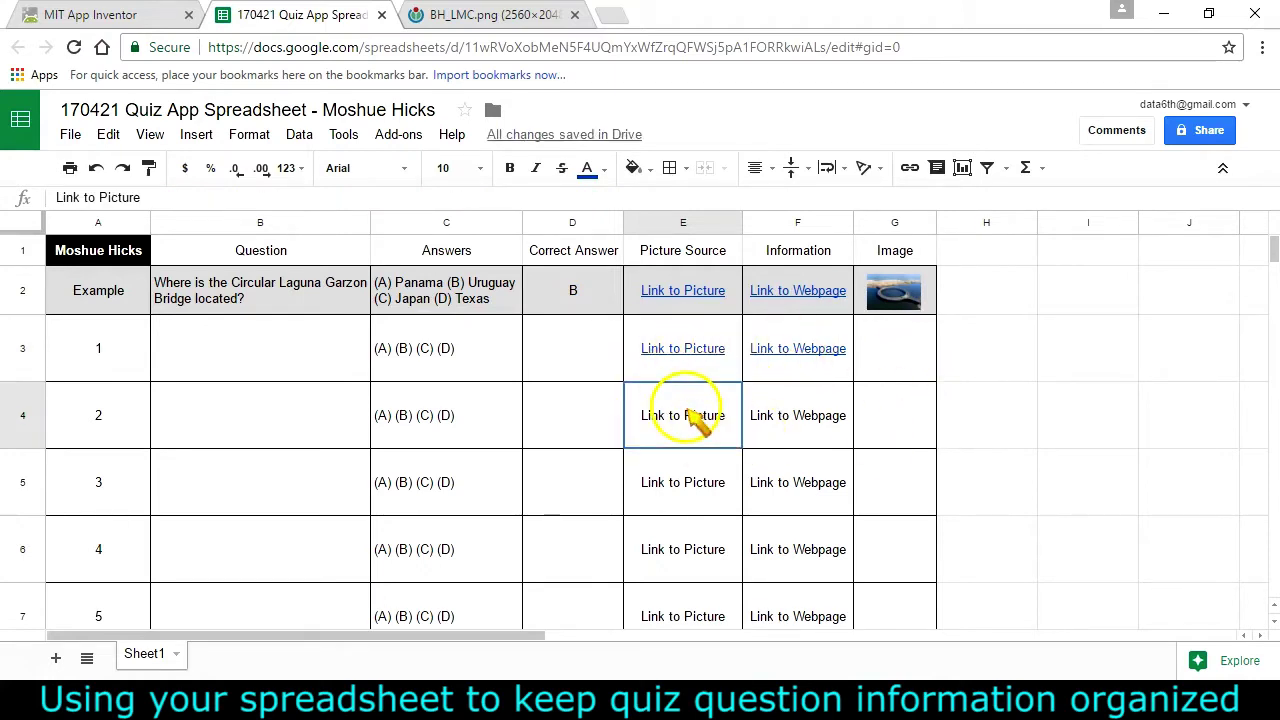
left_click(910, 168)
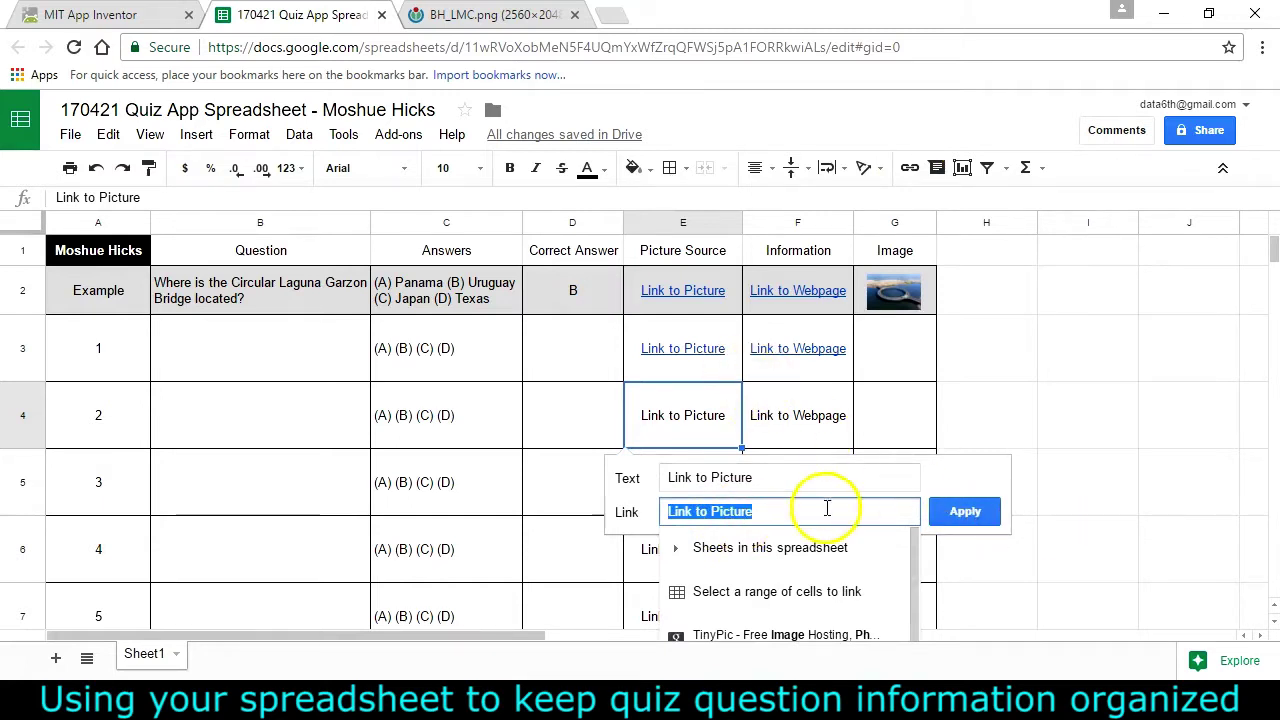
left_click(1100, 480)
left_click(683, 428)
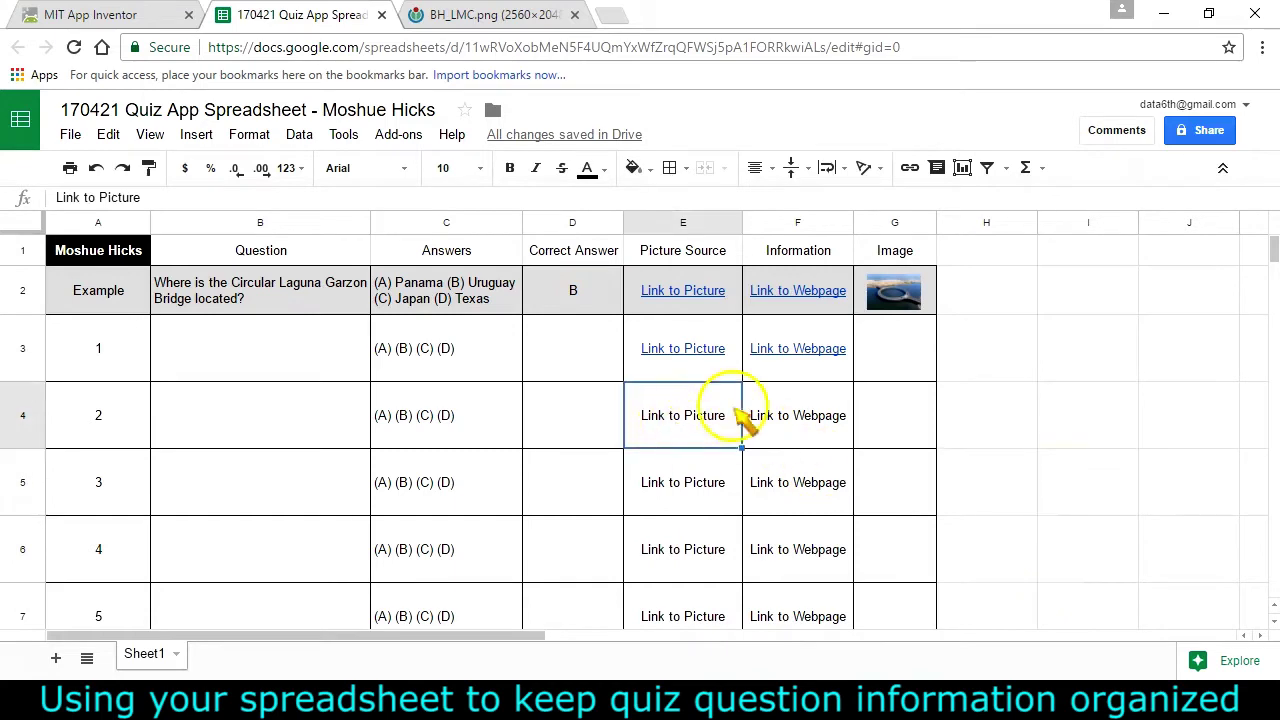
- Start saving the full-size black hole image and create a folder named 170404 MIT App Inventor Assets in Documents
left_click(891, 350)
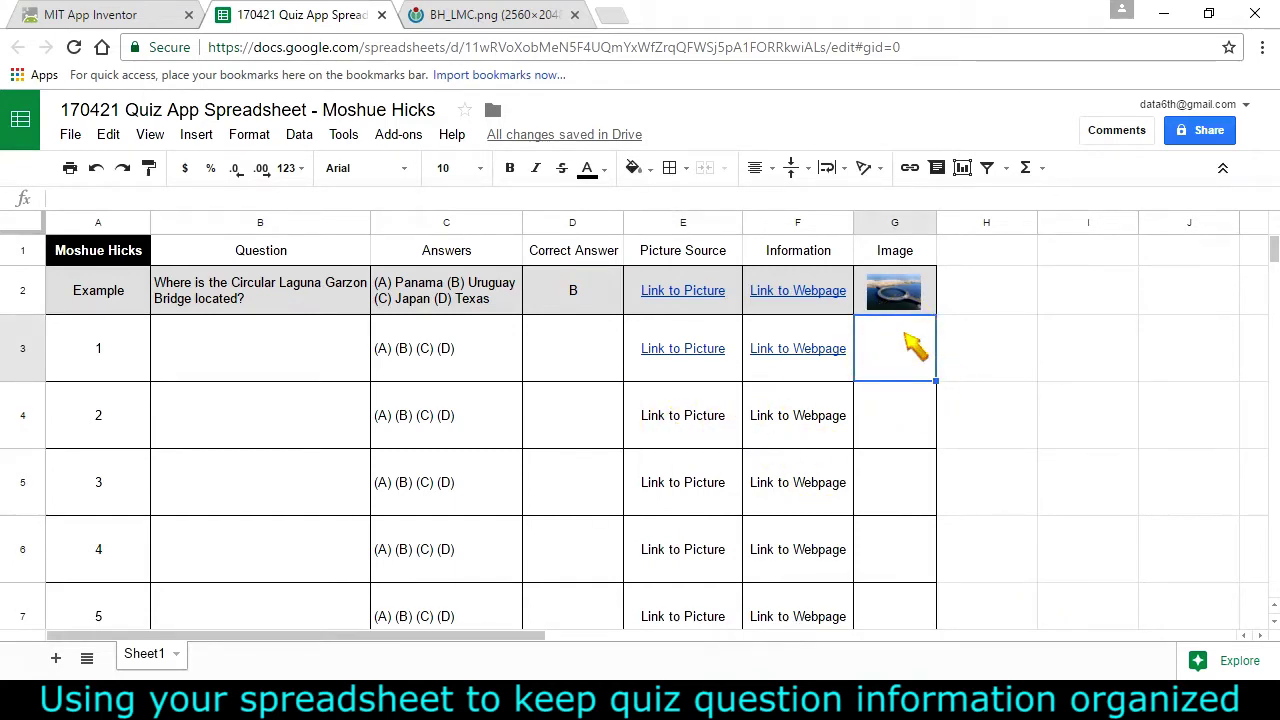
left_click(500, 15)
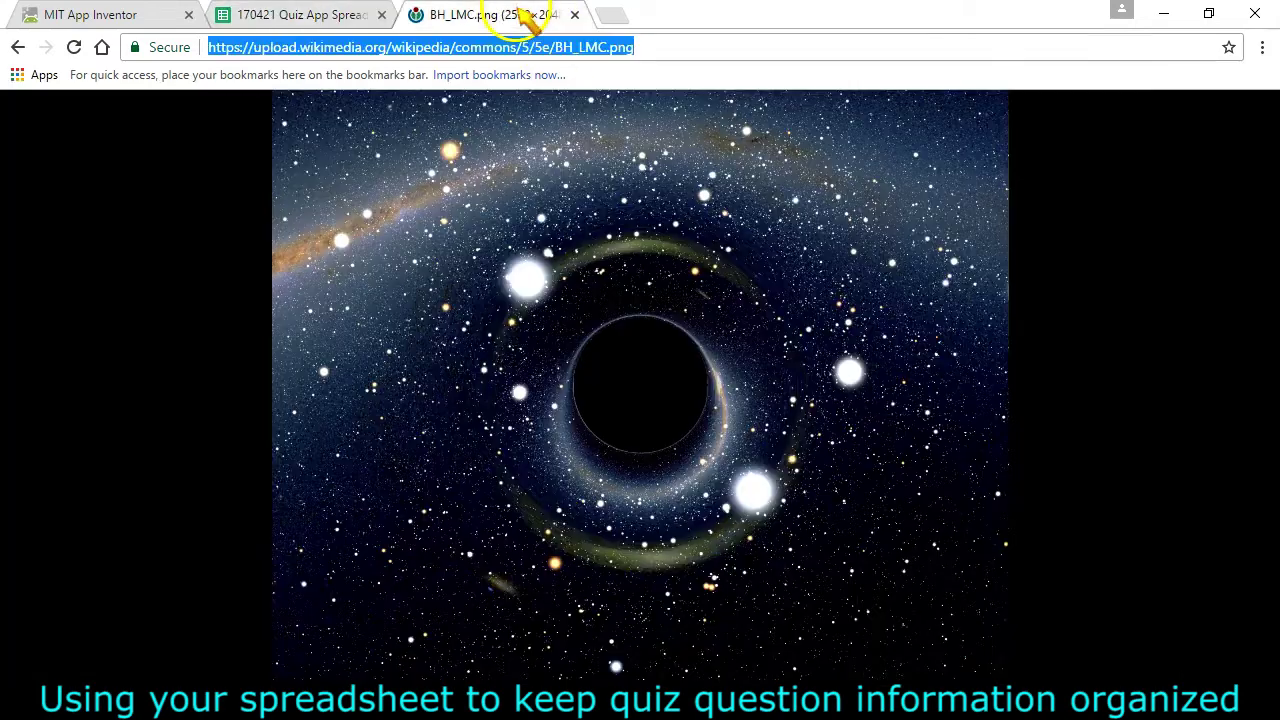
right_click(603, 268)
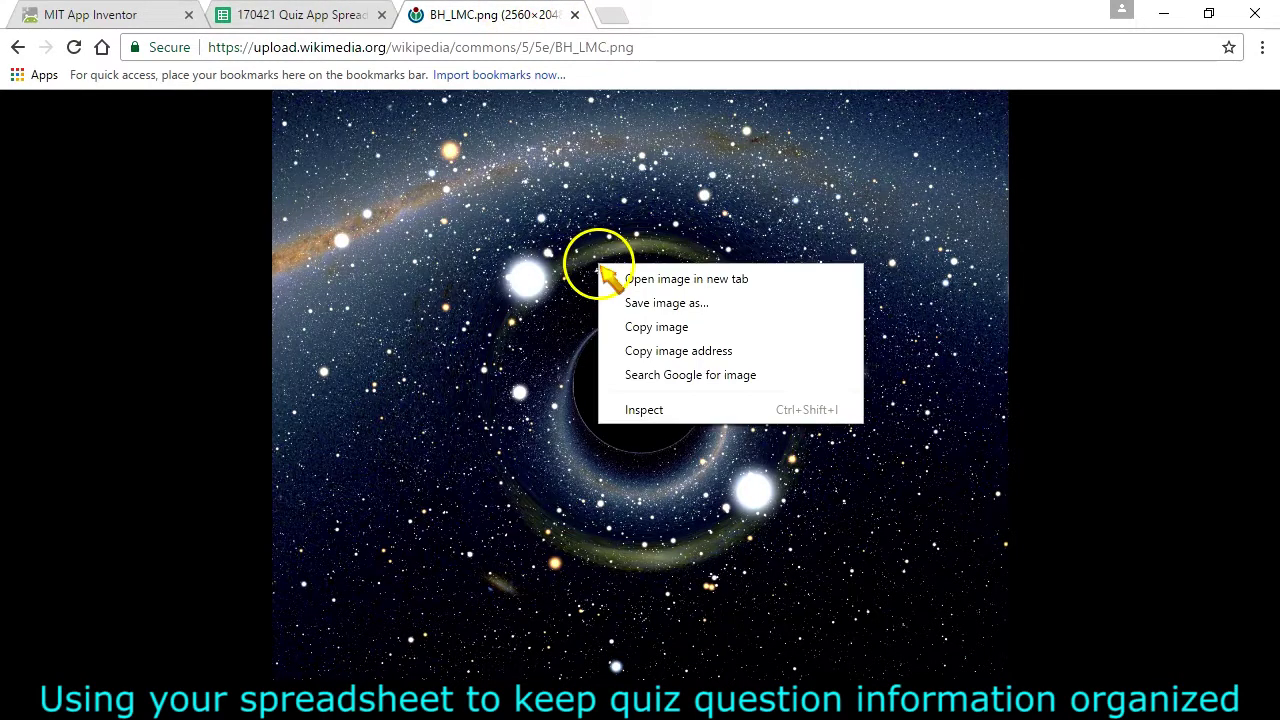
left_click(666, 303)
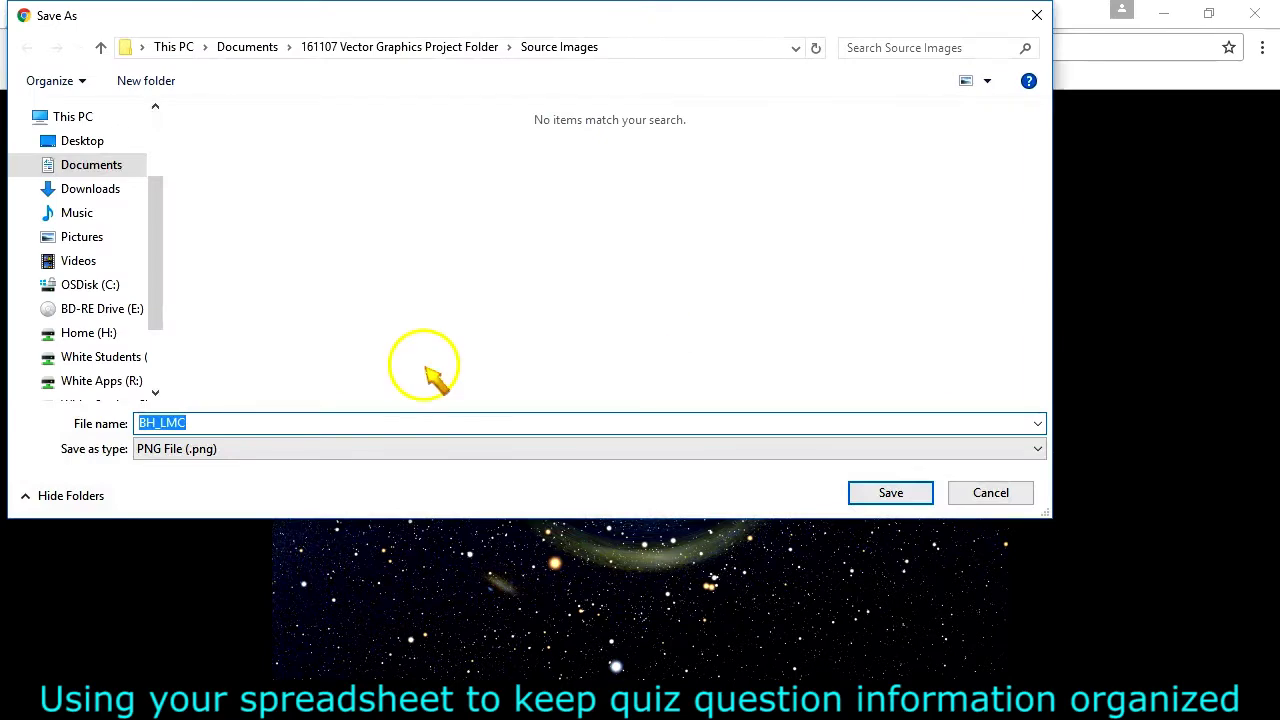
left_click(103, 173)
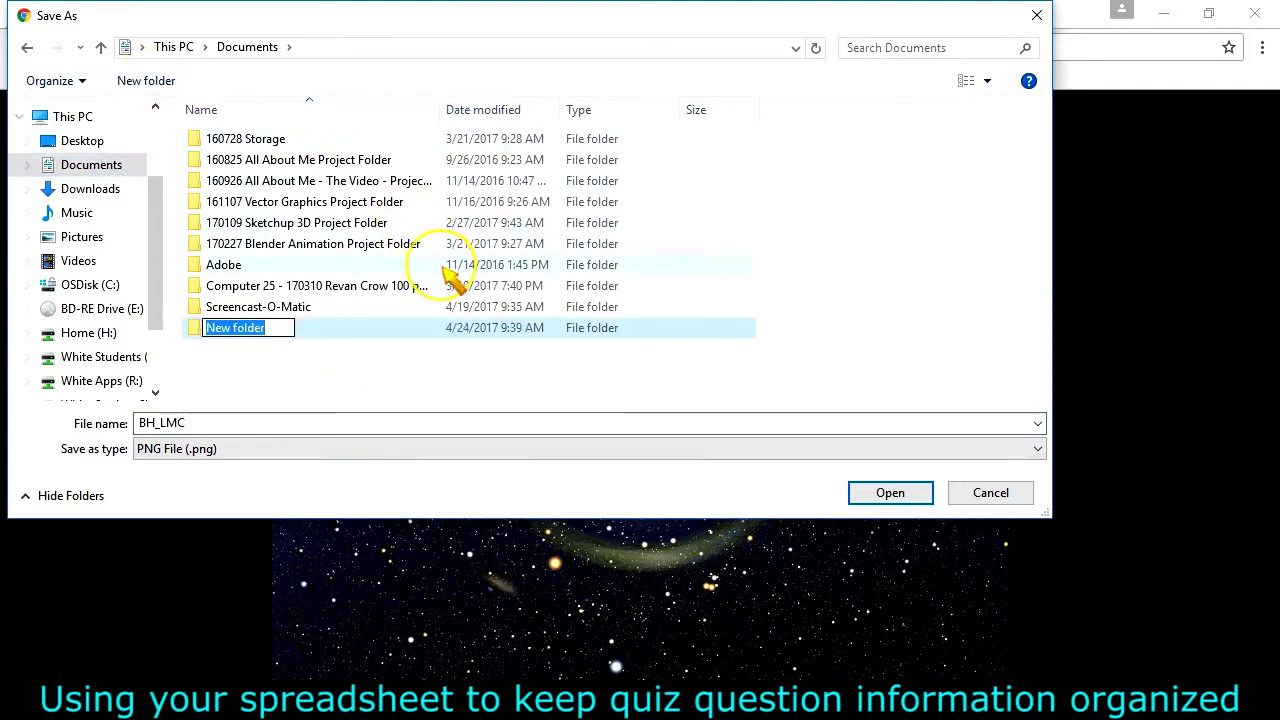
type("1704")
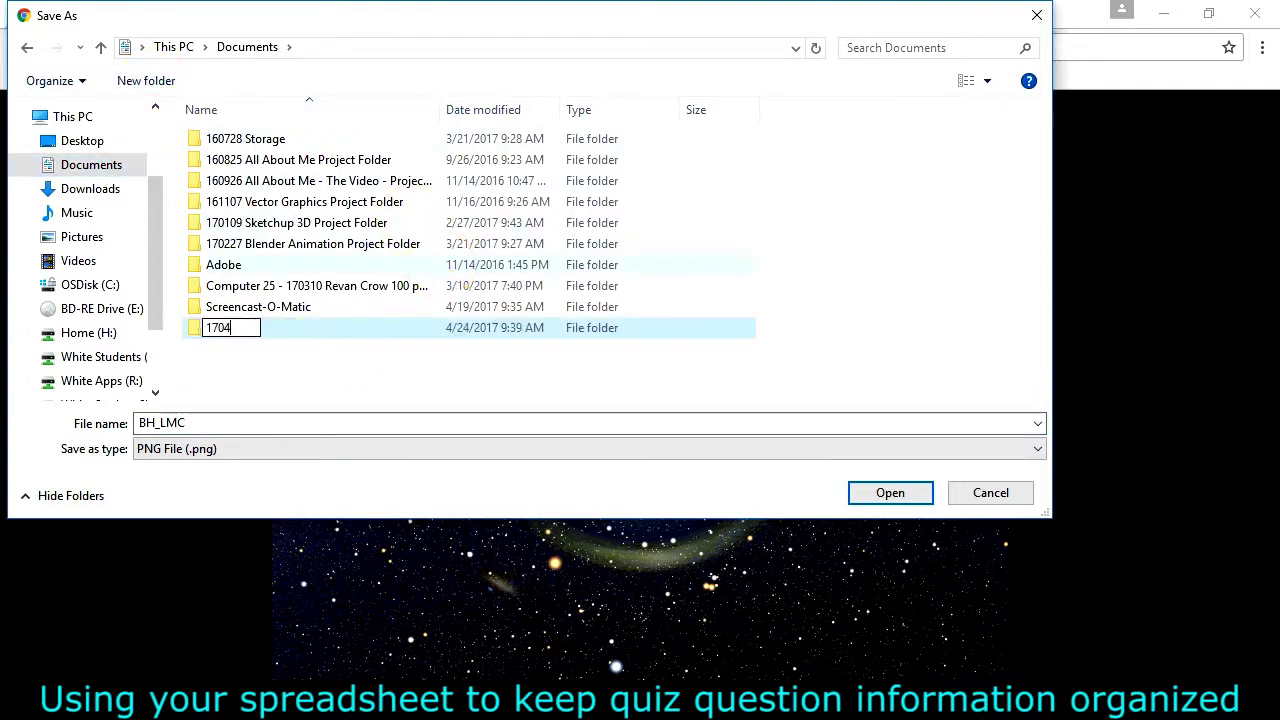
type("04 MIT App Inve")
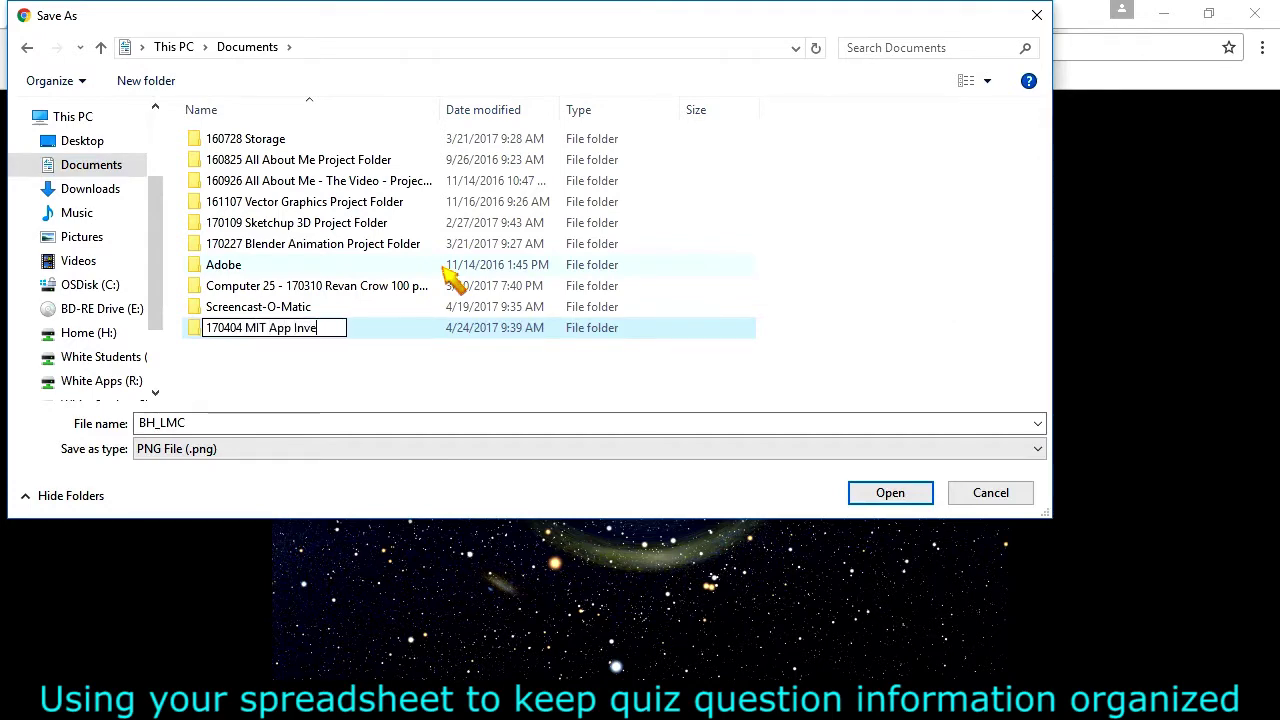
type("ntor Assets")
key("Return")
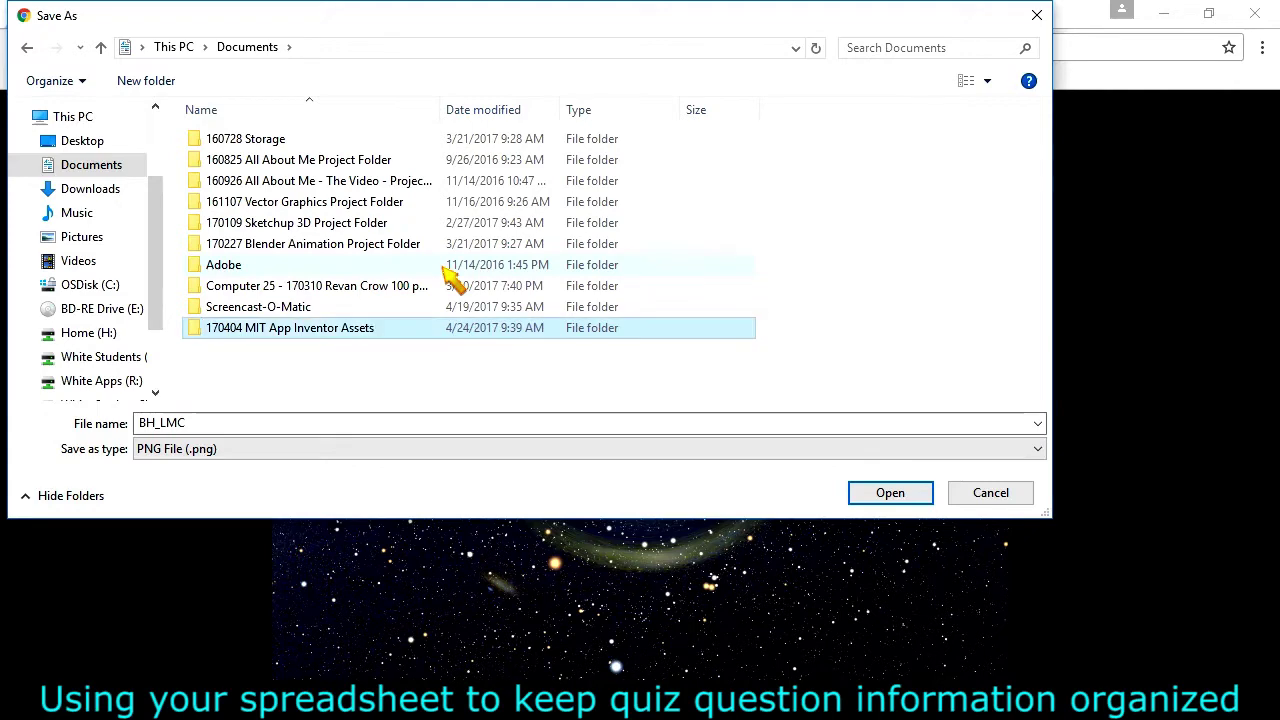
- Create a subfolder named 170420 Quiz Information inside the 170404 MIT App Inventor Assets folder
left_click(198, 332)
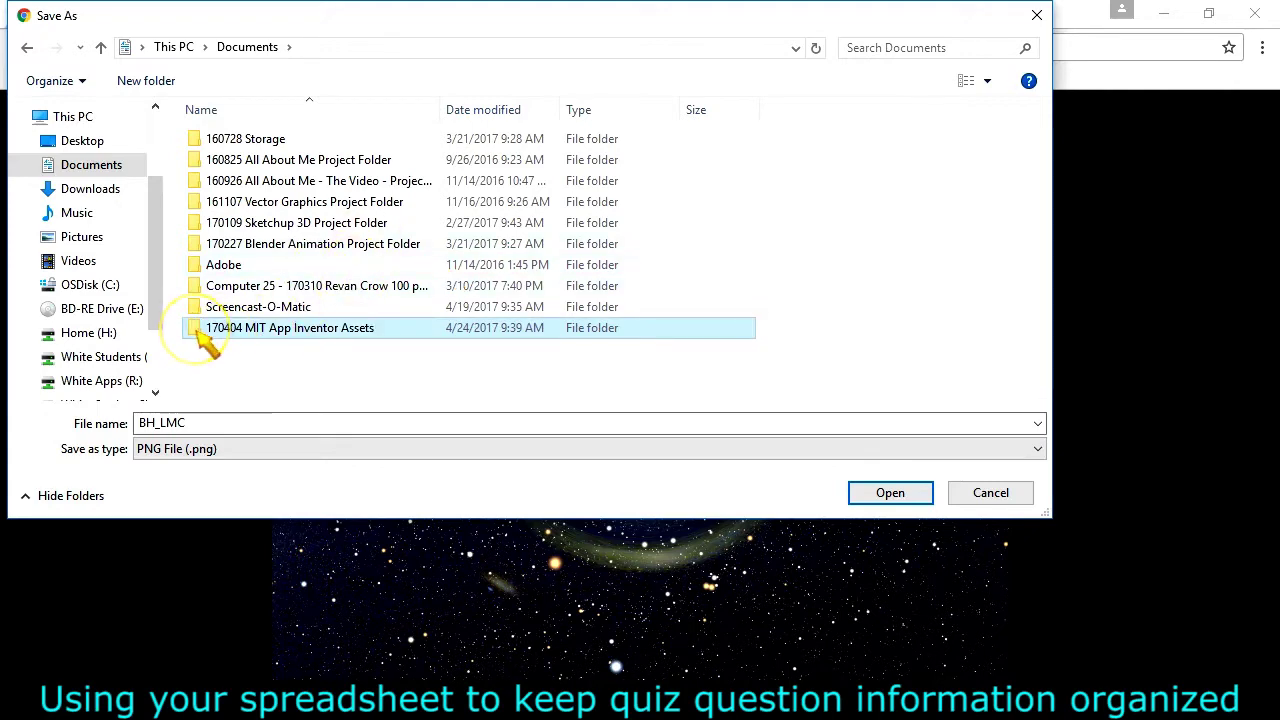
double_click(205, 335)
left_click(146, 80)
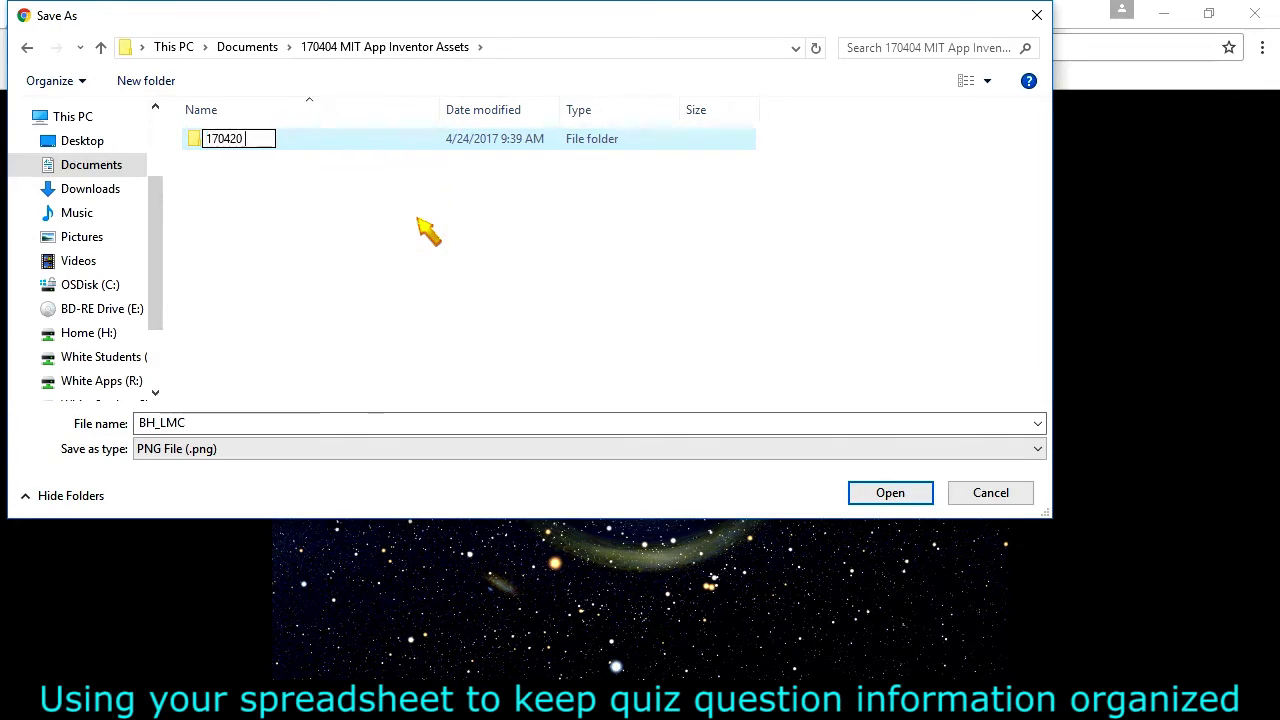
type("Information")
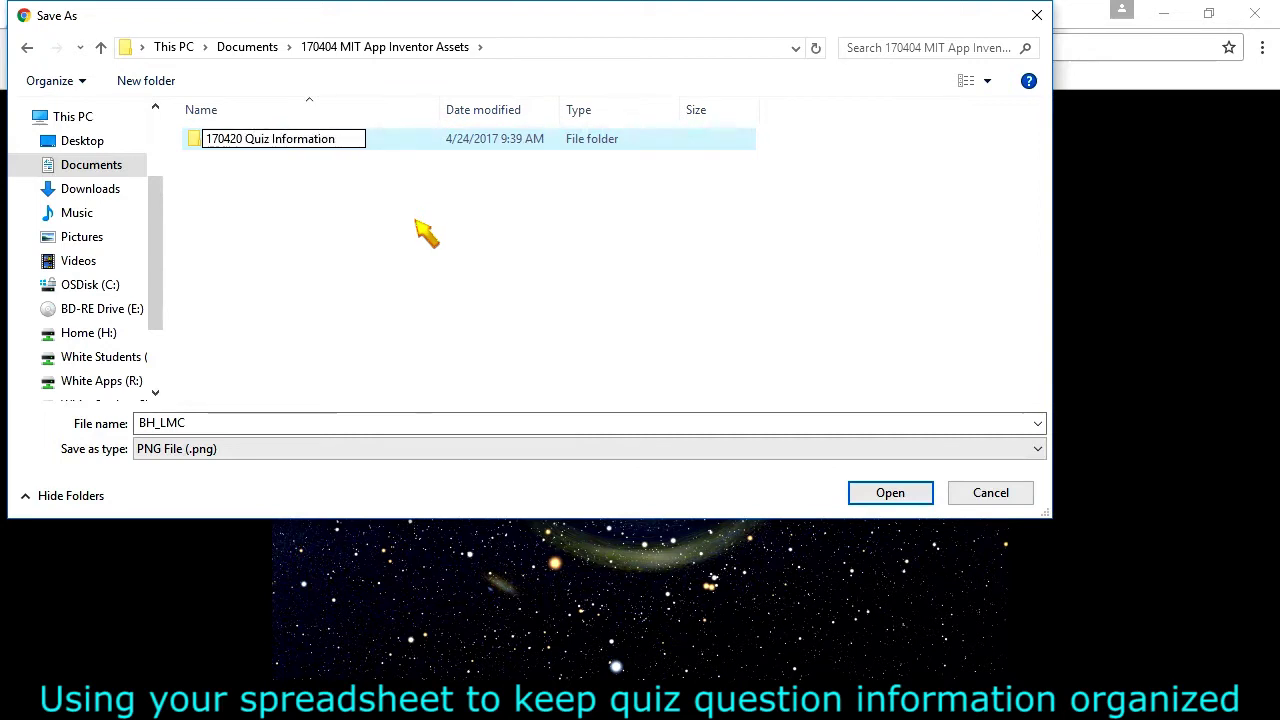
key("Return")
- Save the black hole image as a PNG named 01 BH_LMC in the 170420 Quiz Information folder
double_click(308, 150)
left_click(202, 423)
double_click(202, 423)
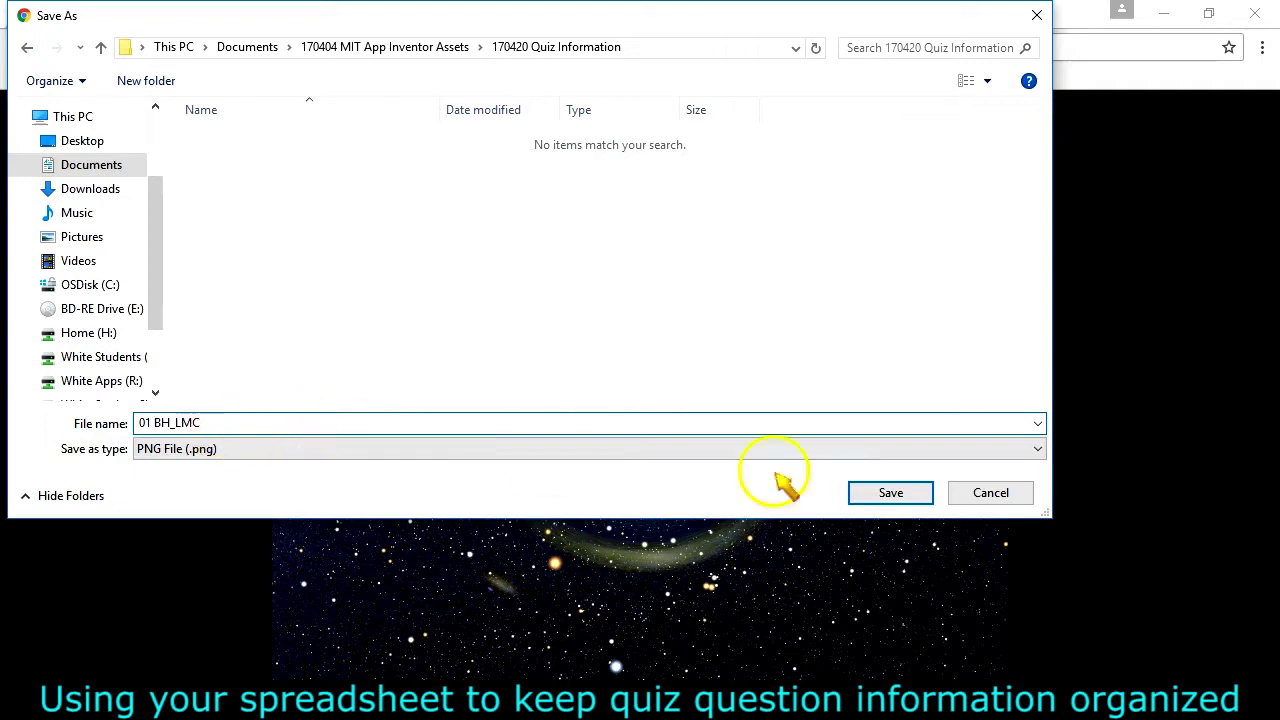
left_click(893, 500)
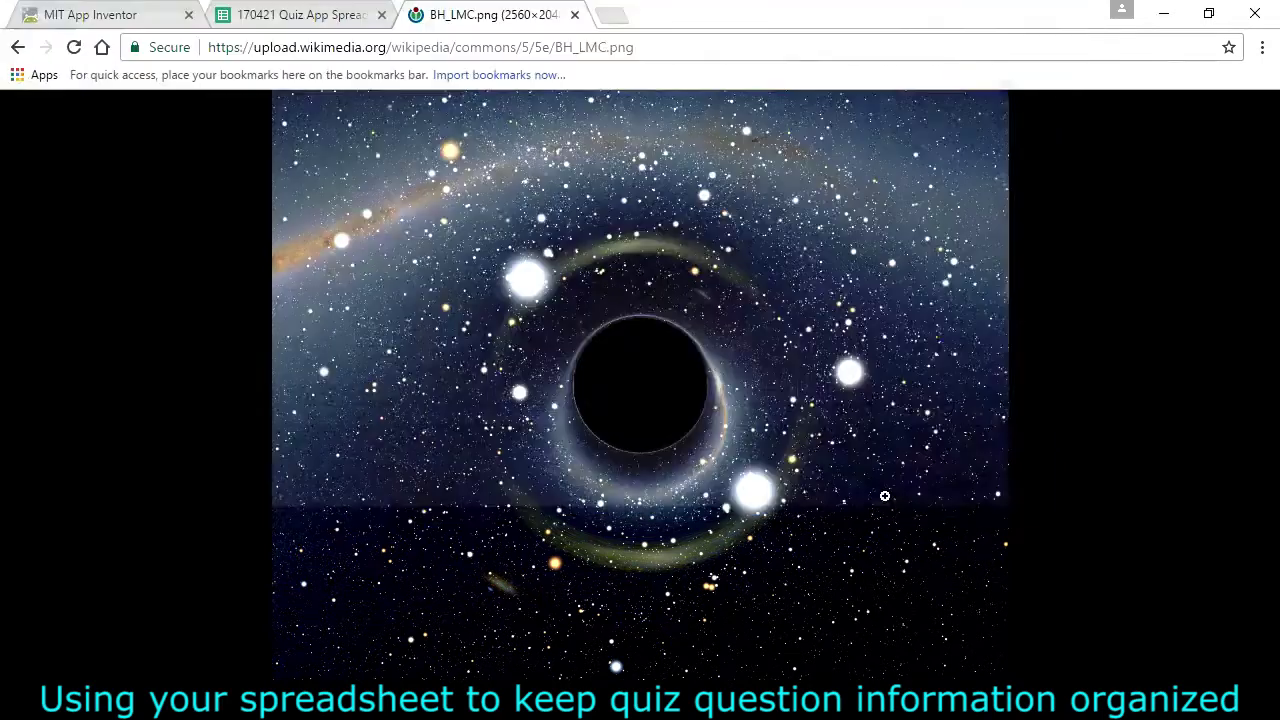
mouse_move(612, 672)
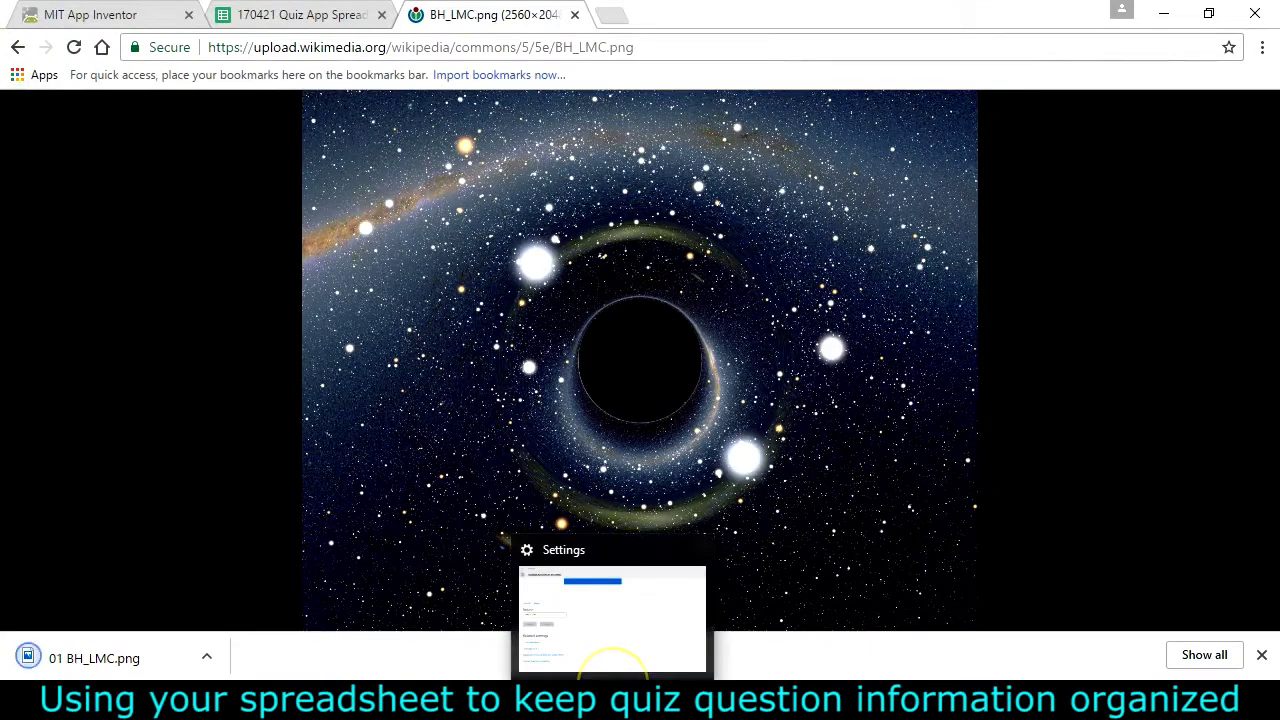
mouse_move(467, 678)
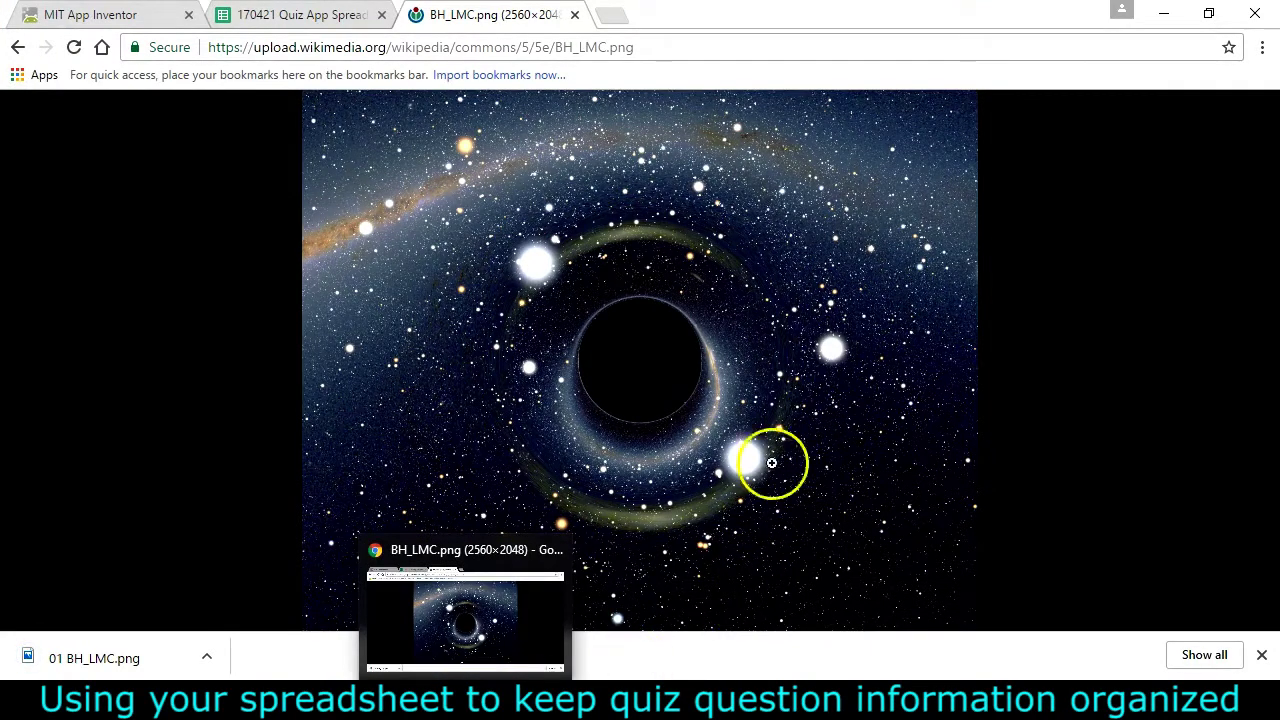
- Return to the quiz spreadsheet, view the example row's linked picture, and close the picture's tab
left_click(305, 18)
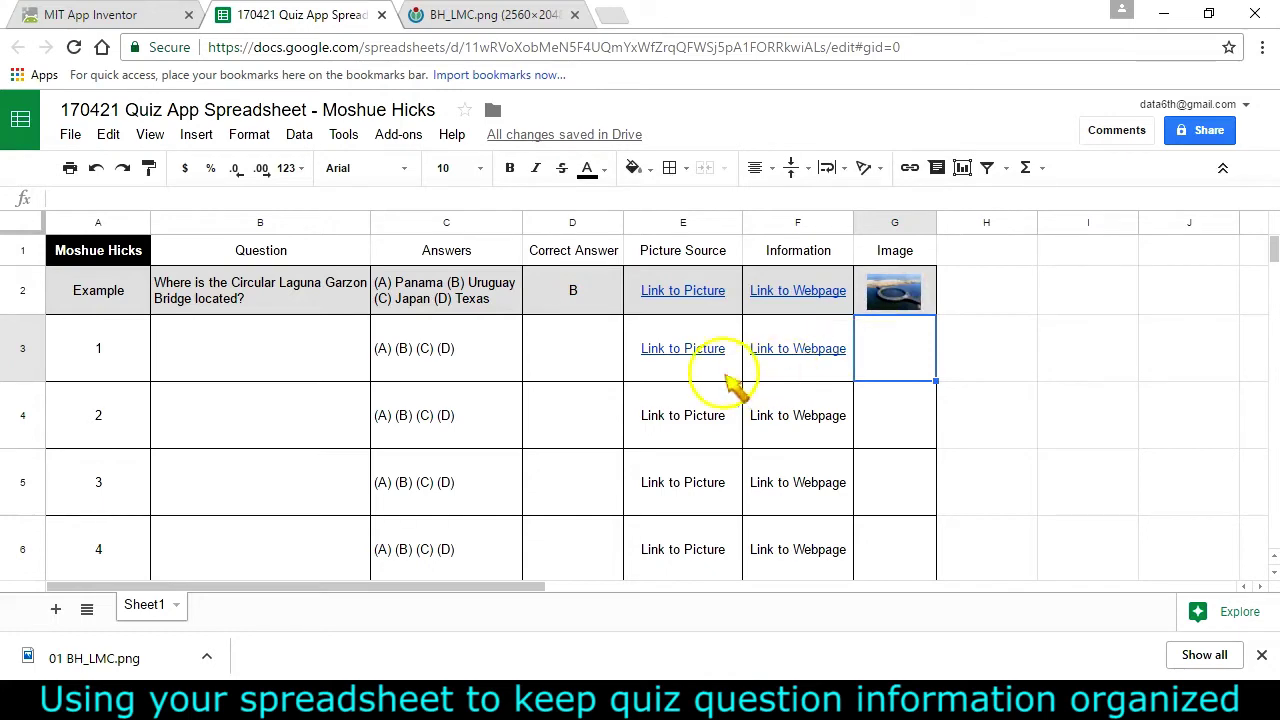
left_click(683, 305)
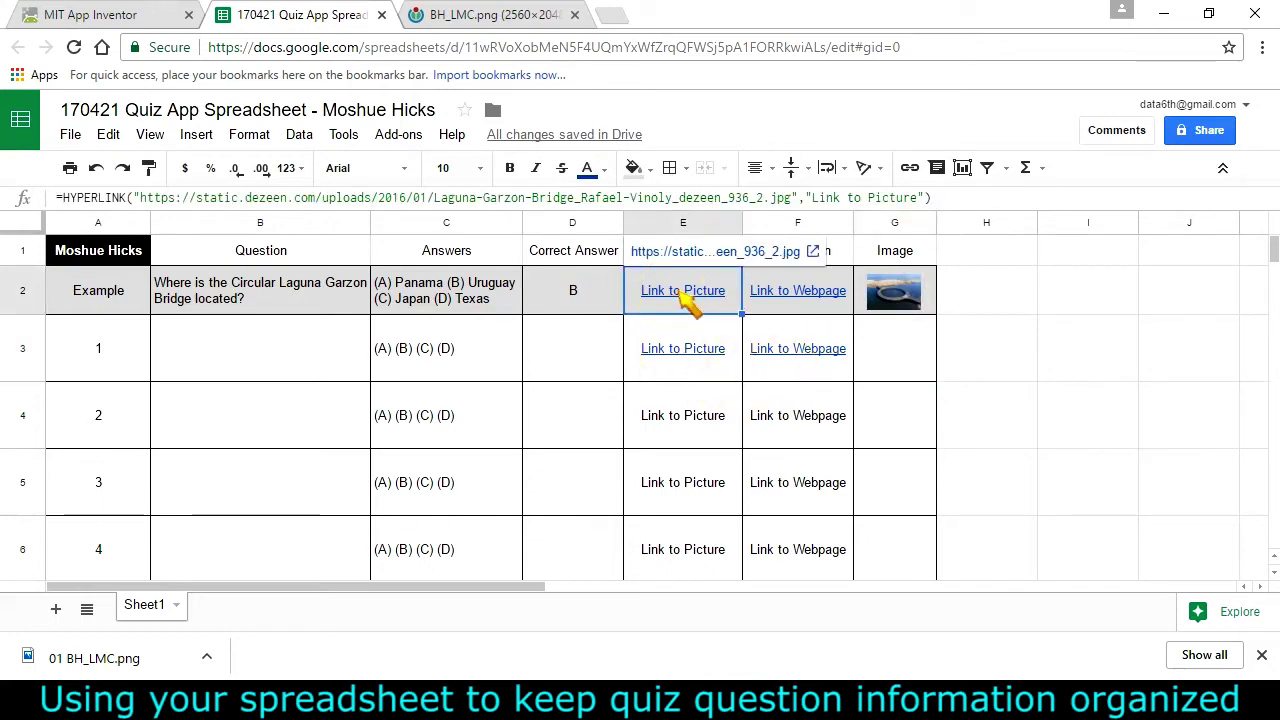
left_click(668, 251)
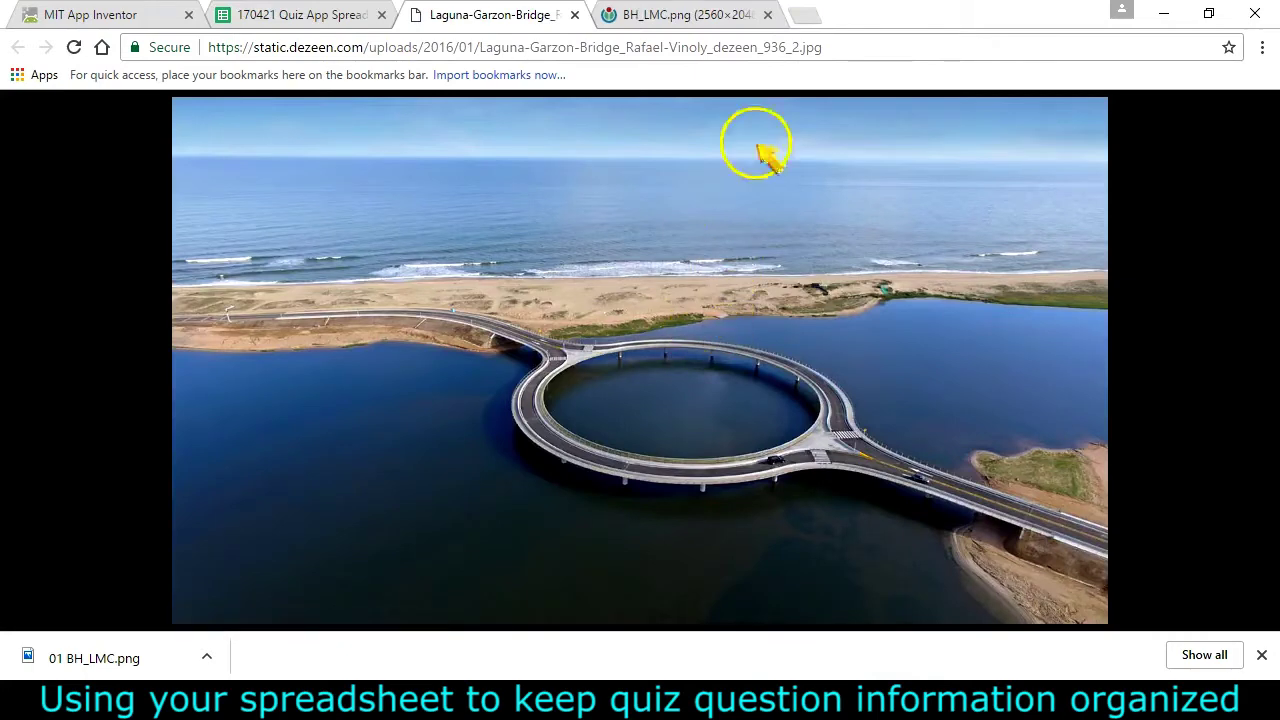
left_click(575, 15)
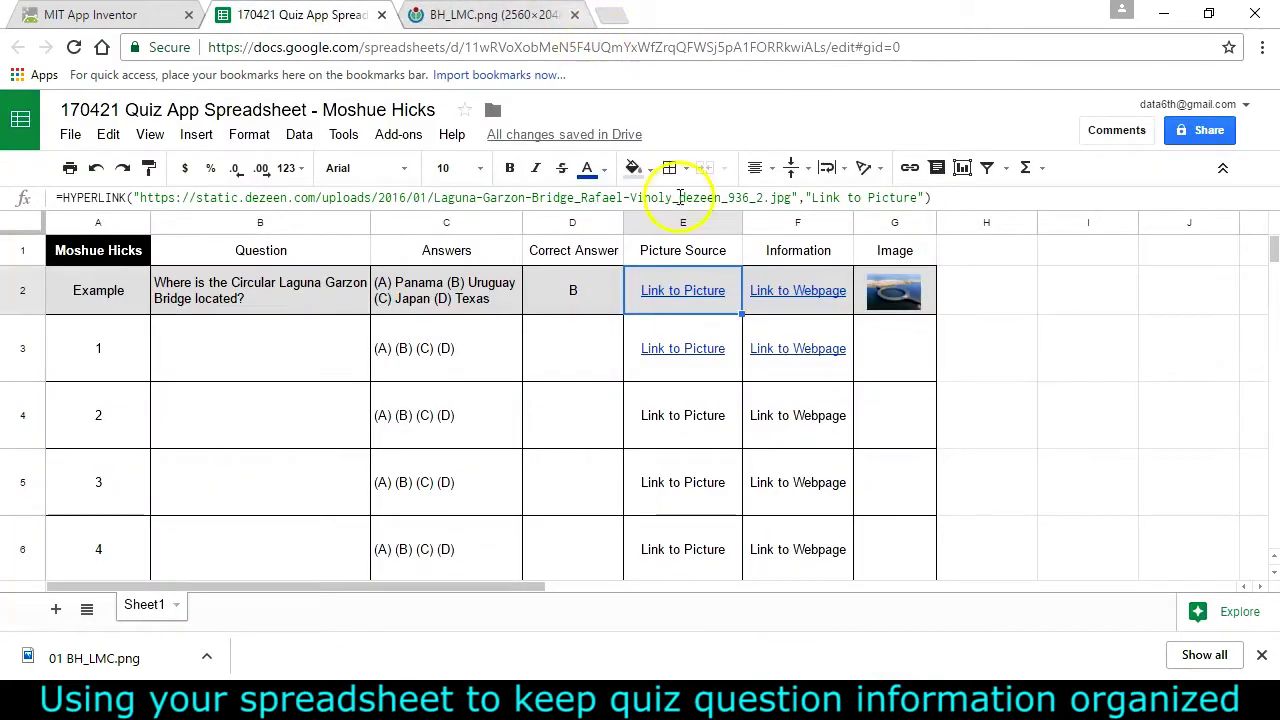
- Insert the 01 BH_LMC image from Documents > 170404 MIT App Inventor Assets > 170420 Quiz Information for question 1's Image cell
left_click(908, 352)
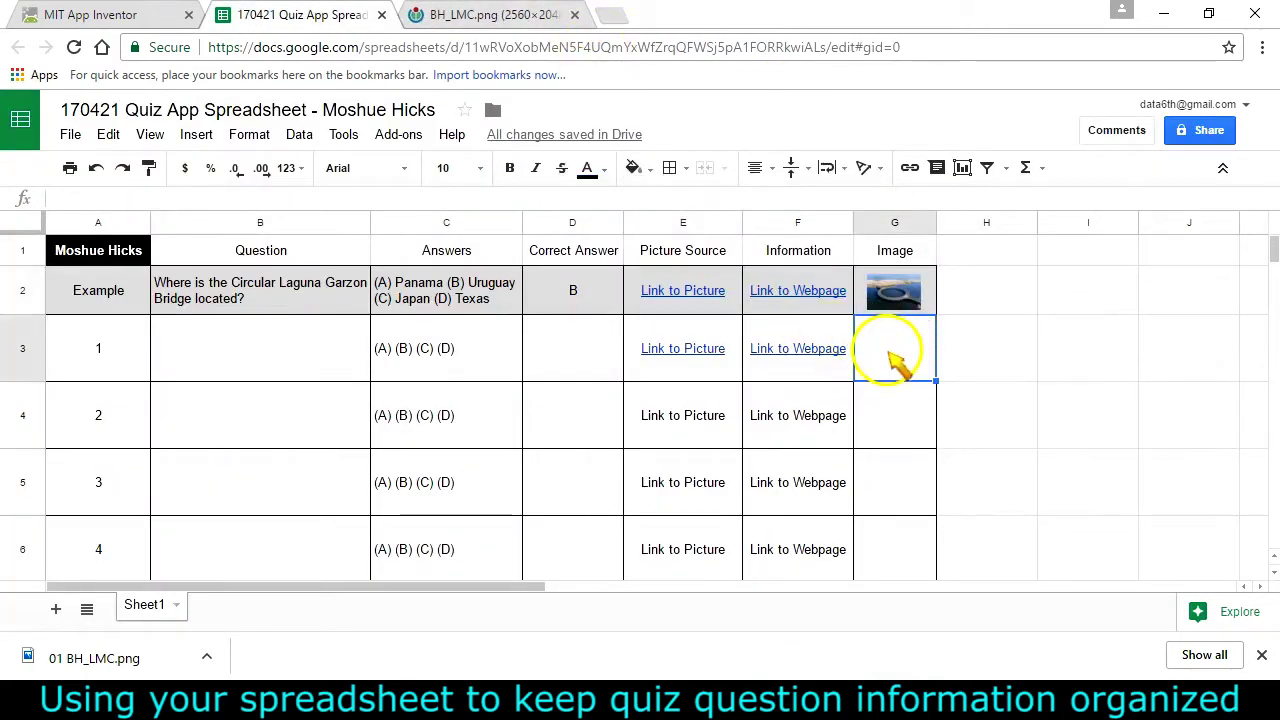
left_click(194, 138)
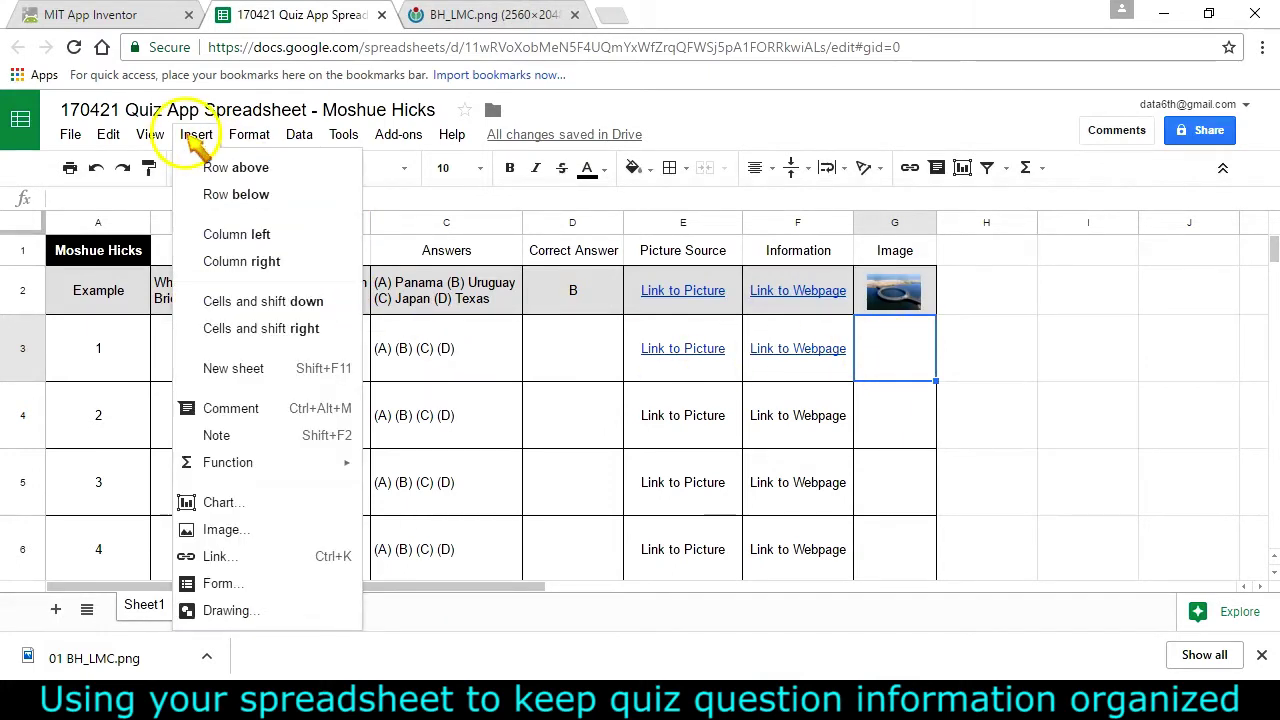
left_click(222, 530)
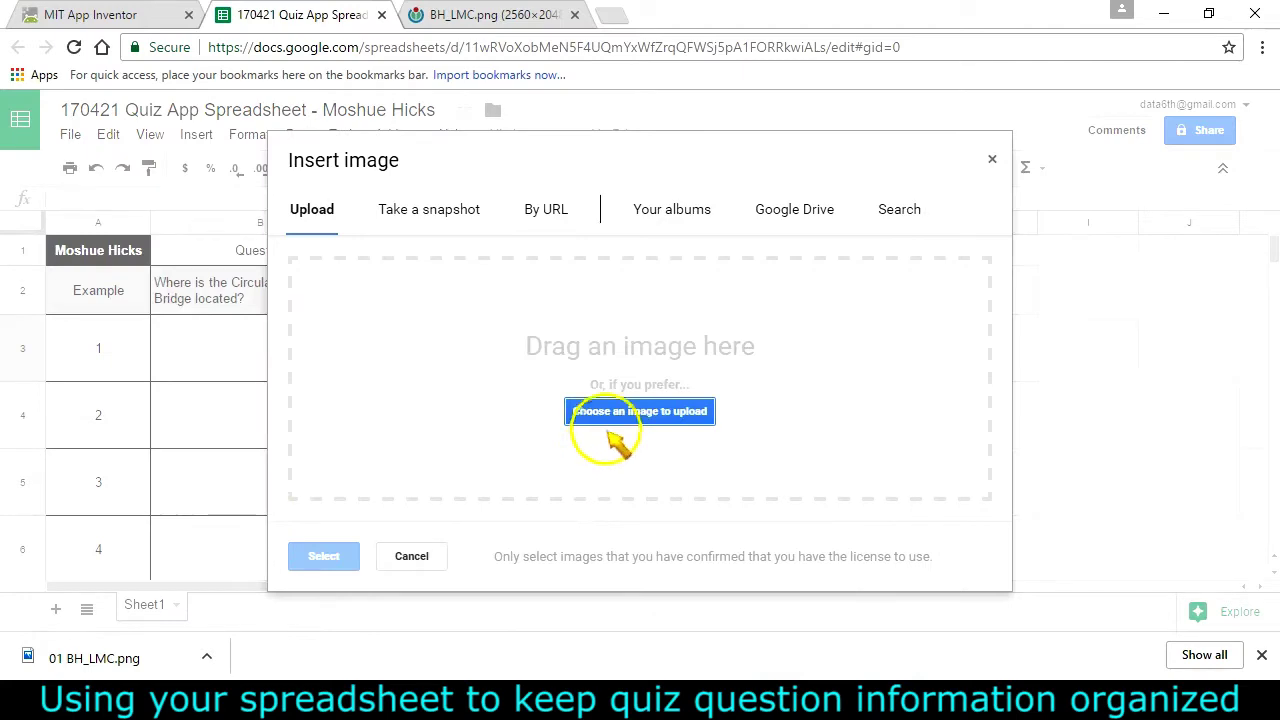
left_click(644, 412)
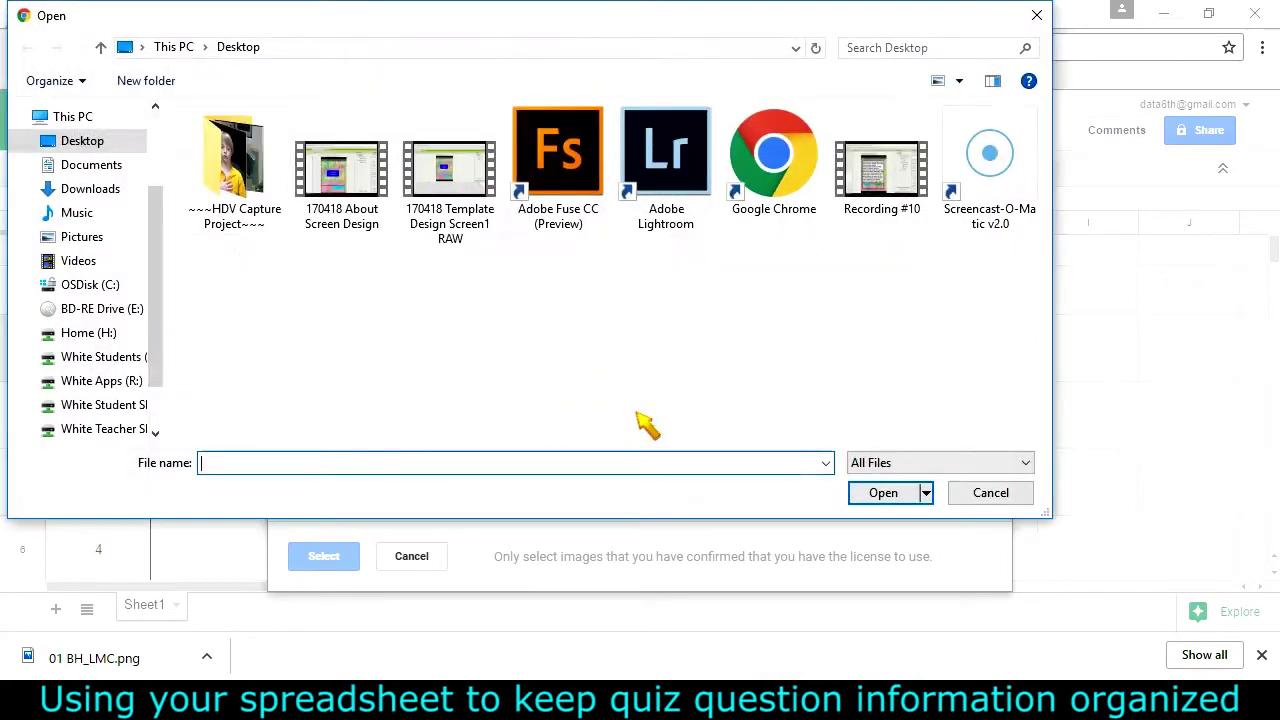
left_click(90, 166)
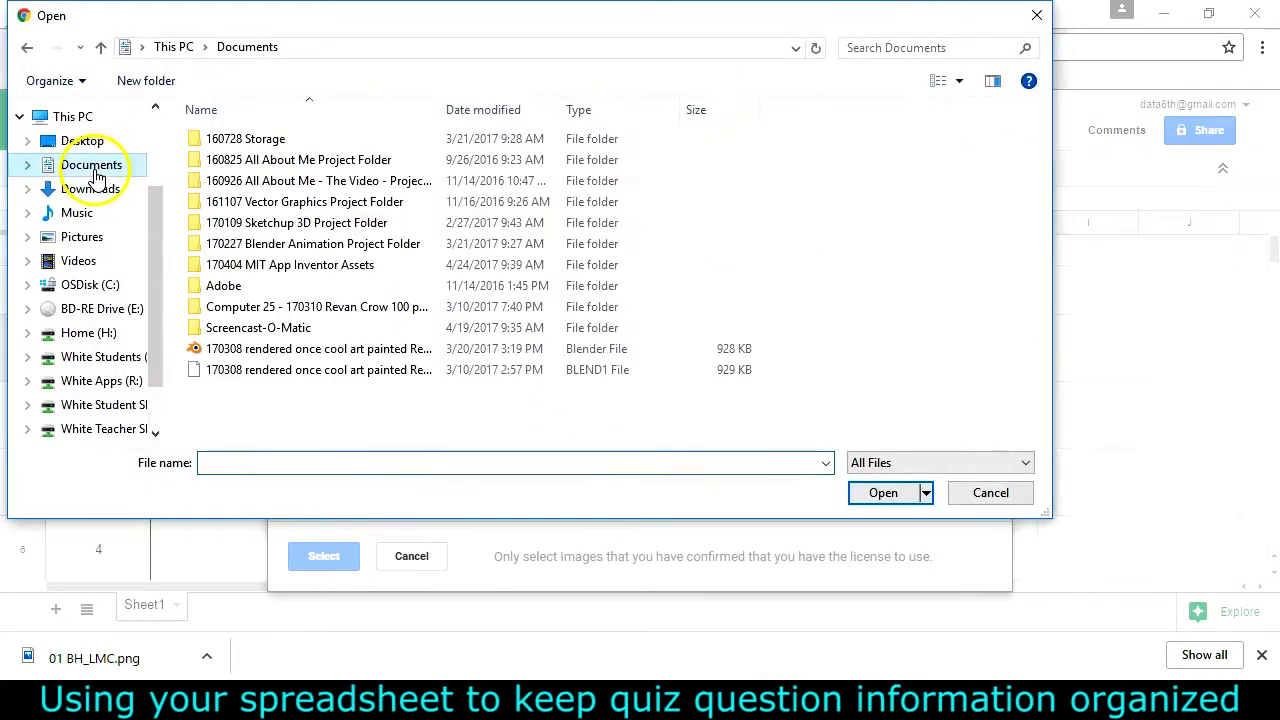
double_click(318, 270)
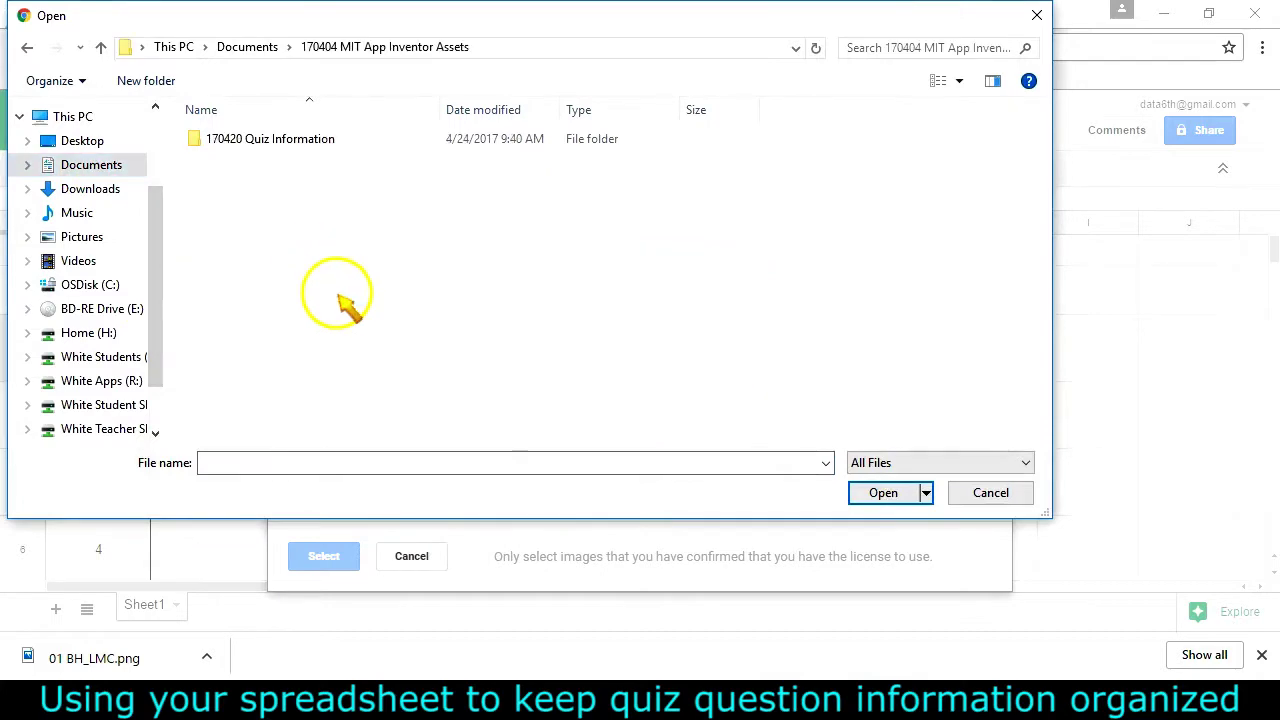
left_click(297, 141)
double_click(297, 141)
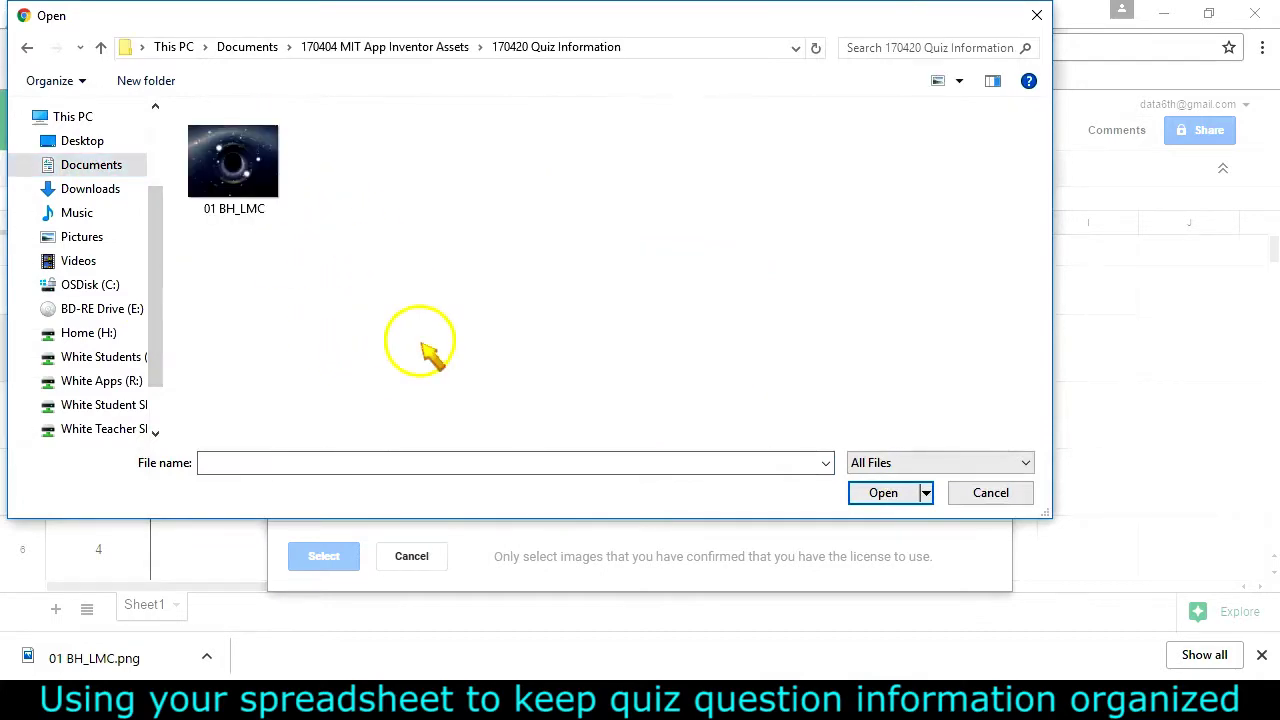
left_click(282, 180)
left_click(893, 495)
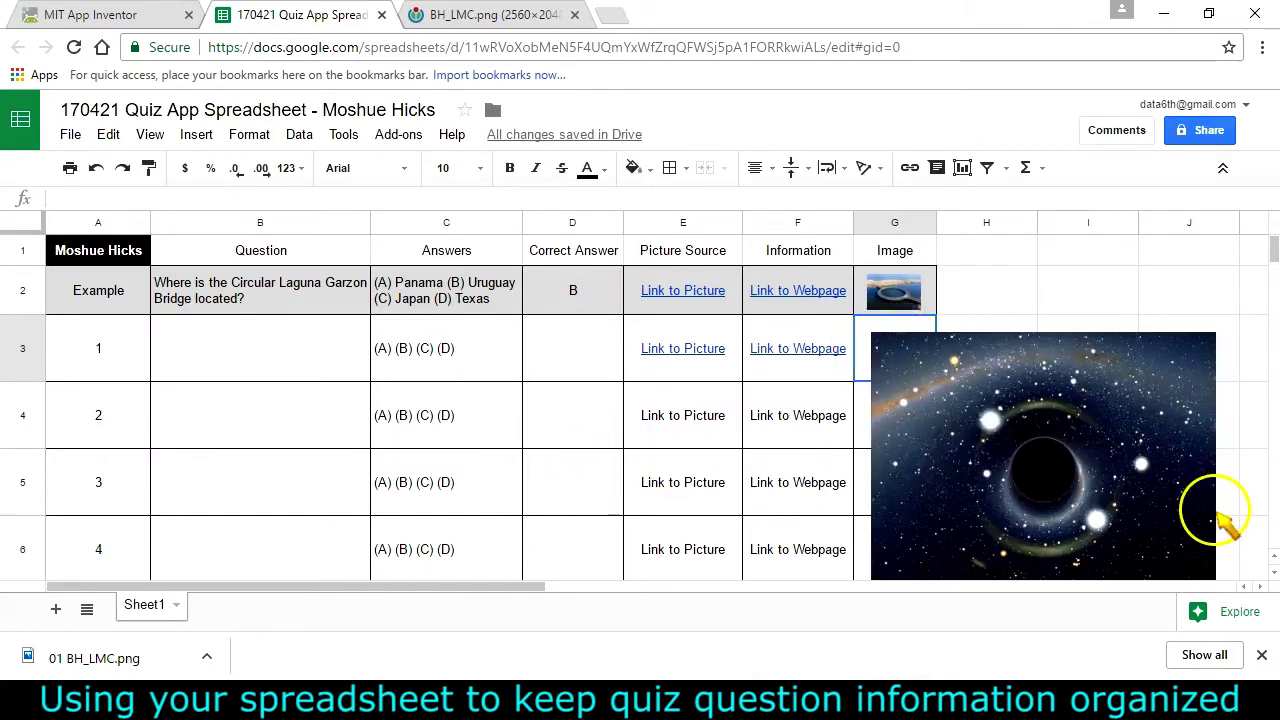
- Shrink the inserted black hole image and fit it inside question 1's Image cell, G3
scroll(1214, 514, "down", 1)
left_click(1111, 453)
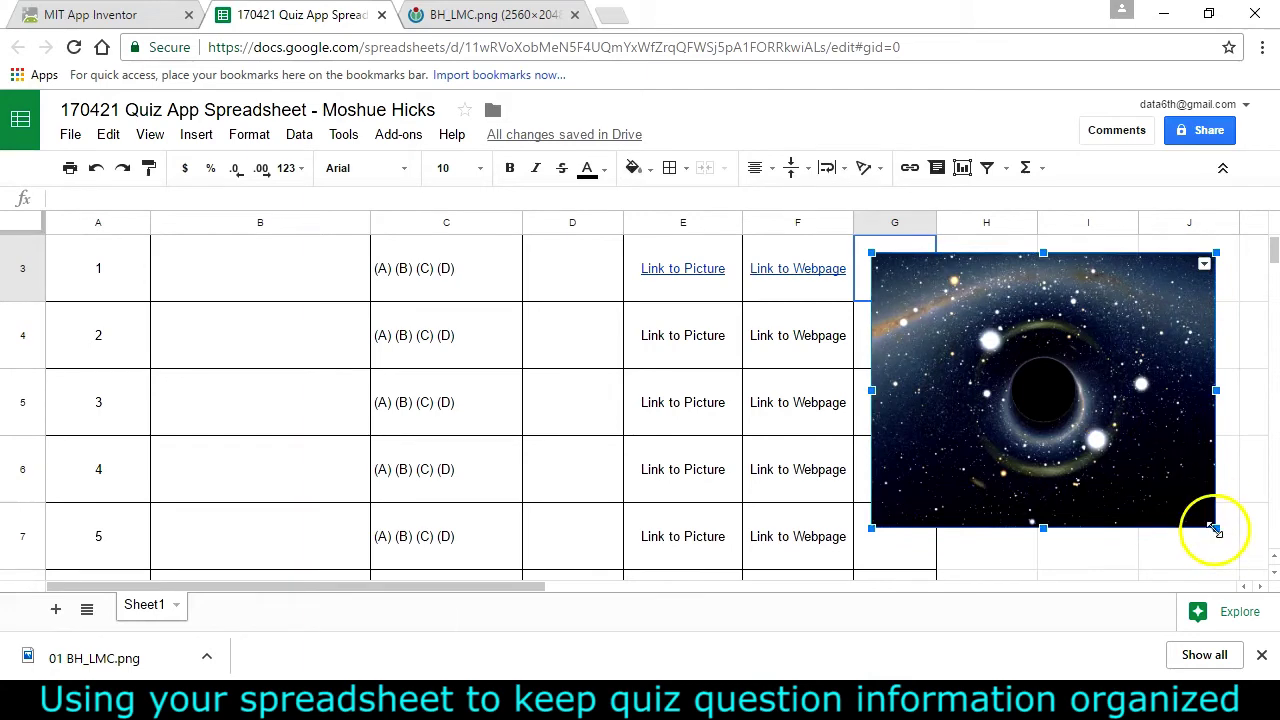
left_click_drag(1215, 529, 912, 293)
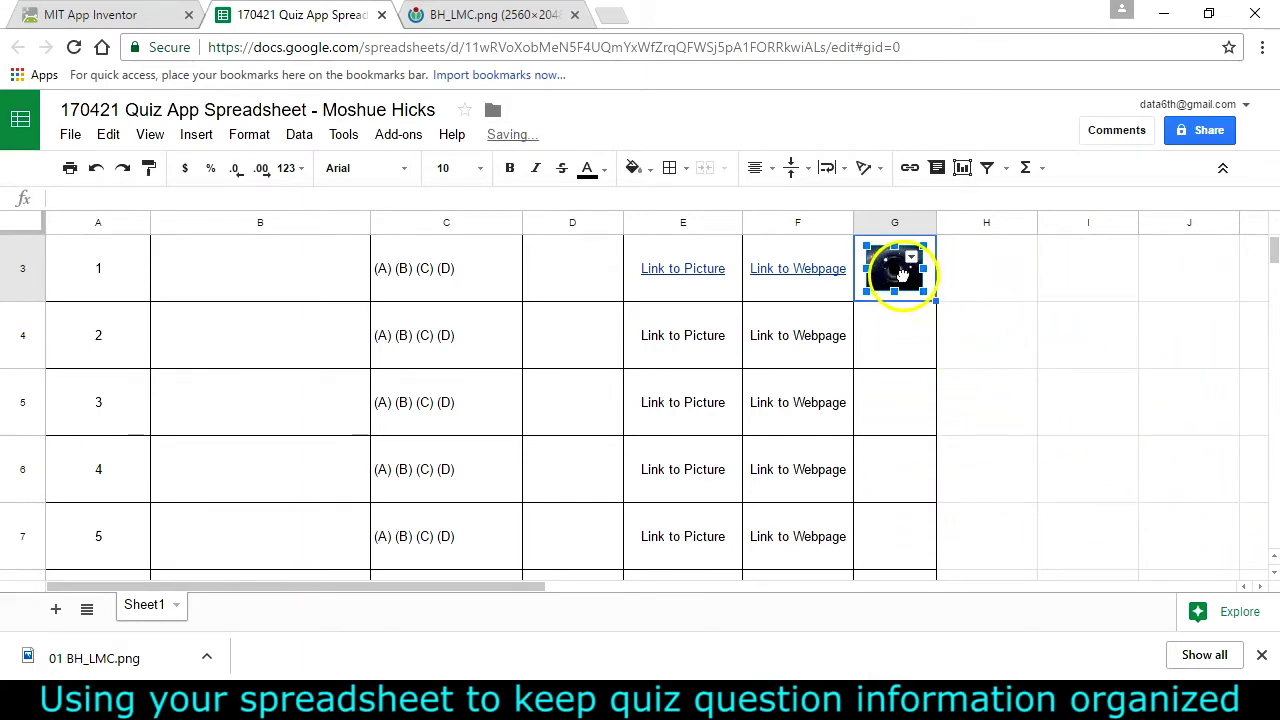
left_click(986, 271)
scroll(960, 460, "up", 1)
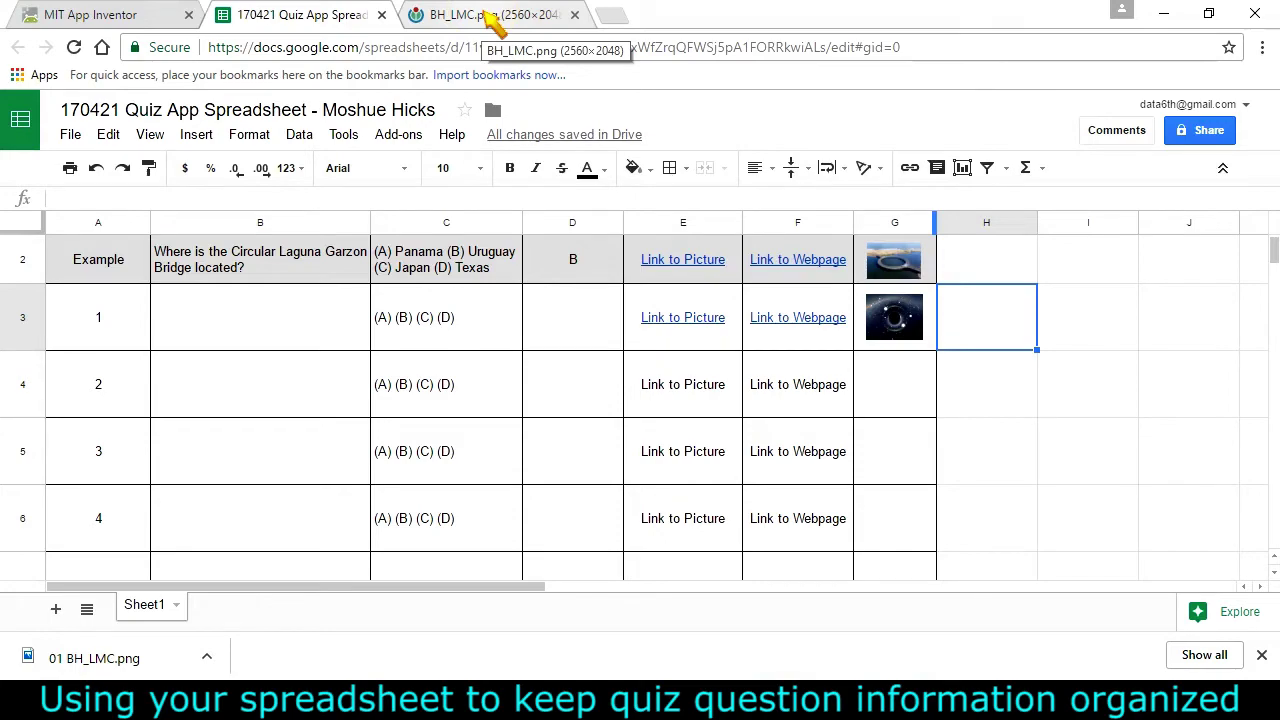
- Go back from the full-size picture to the Wikipedia Black hole article and open its Media from Commons link
left_click(494, 24)
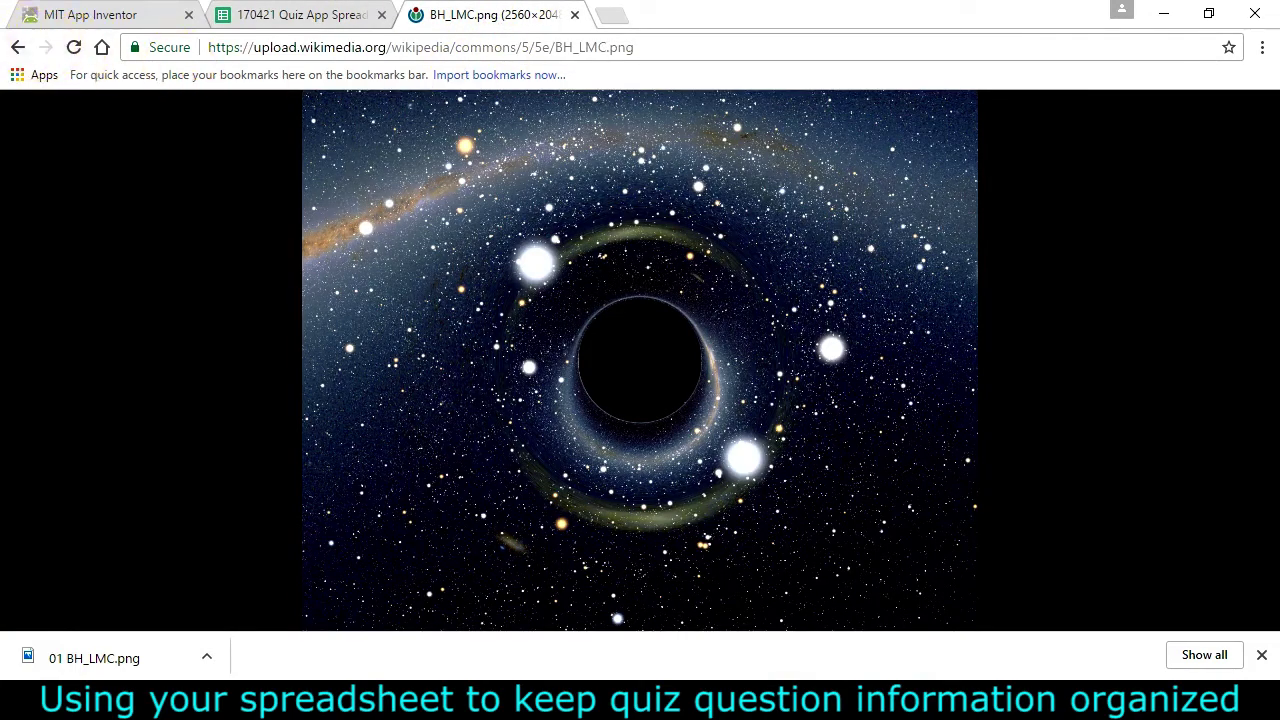
left_click(16, 48)
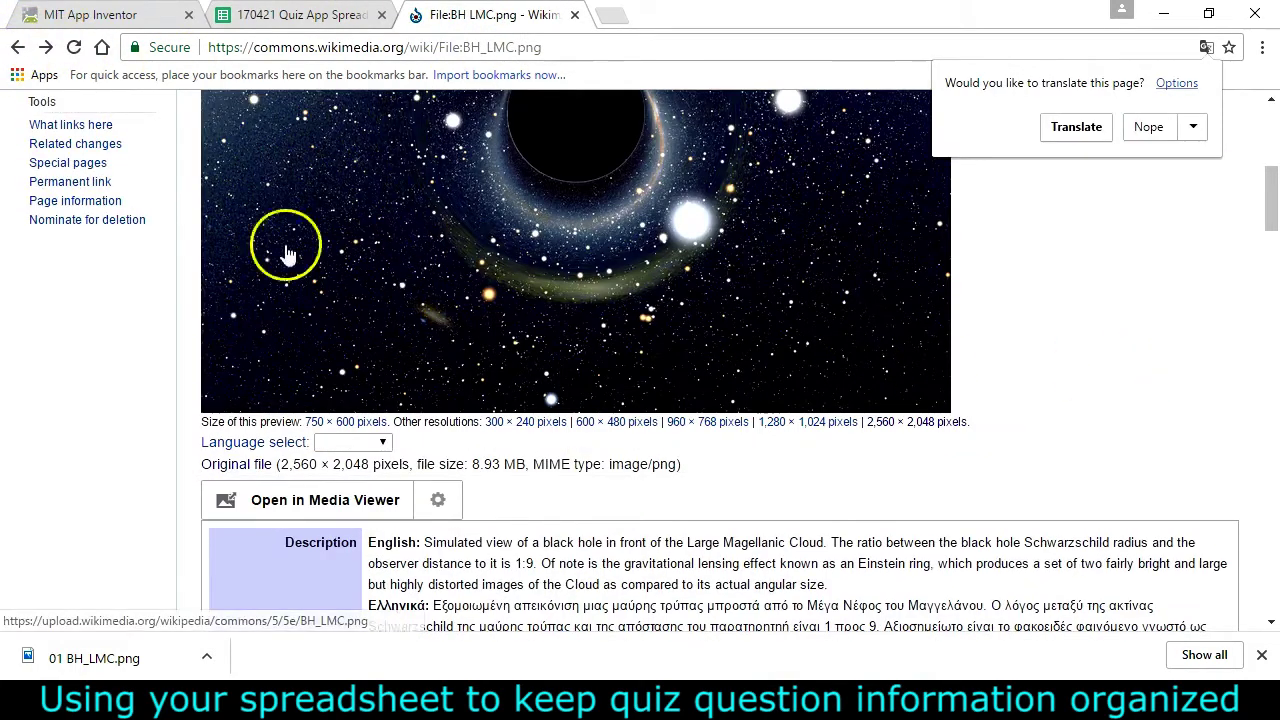
left_click(17, 47)
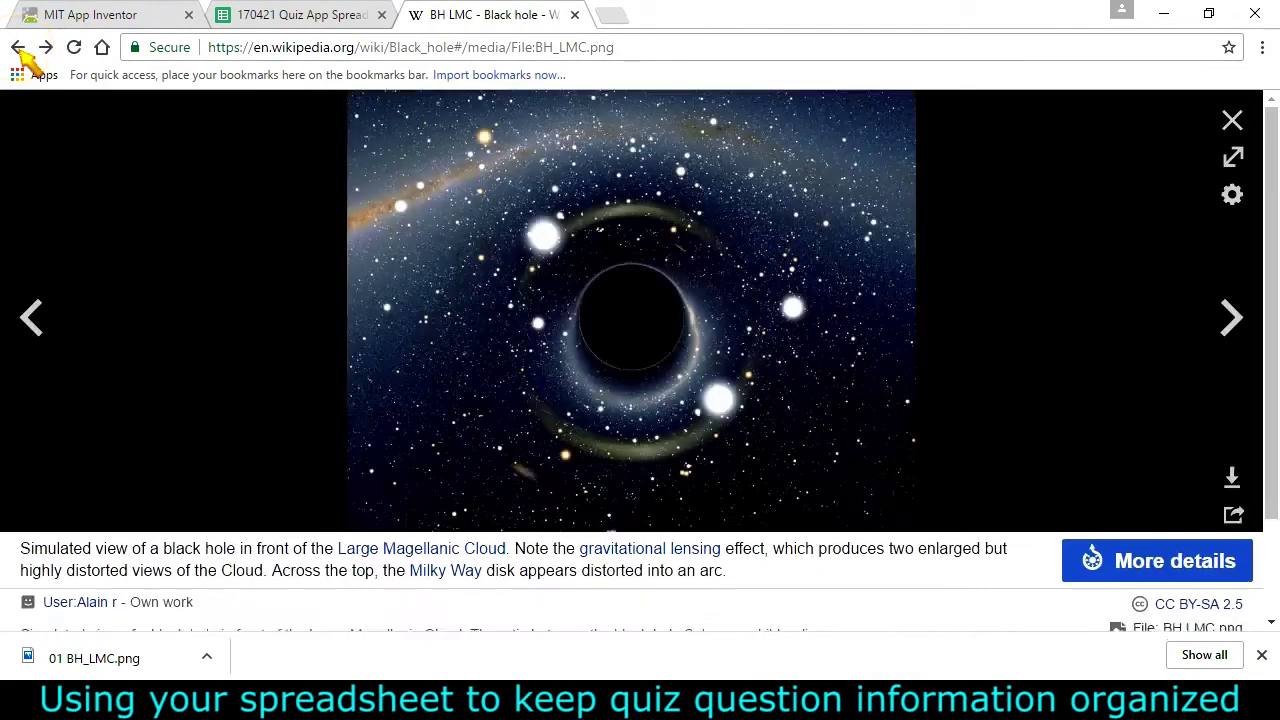
left_click(18, 48)
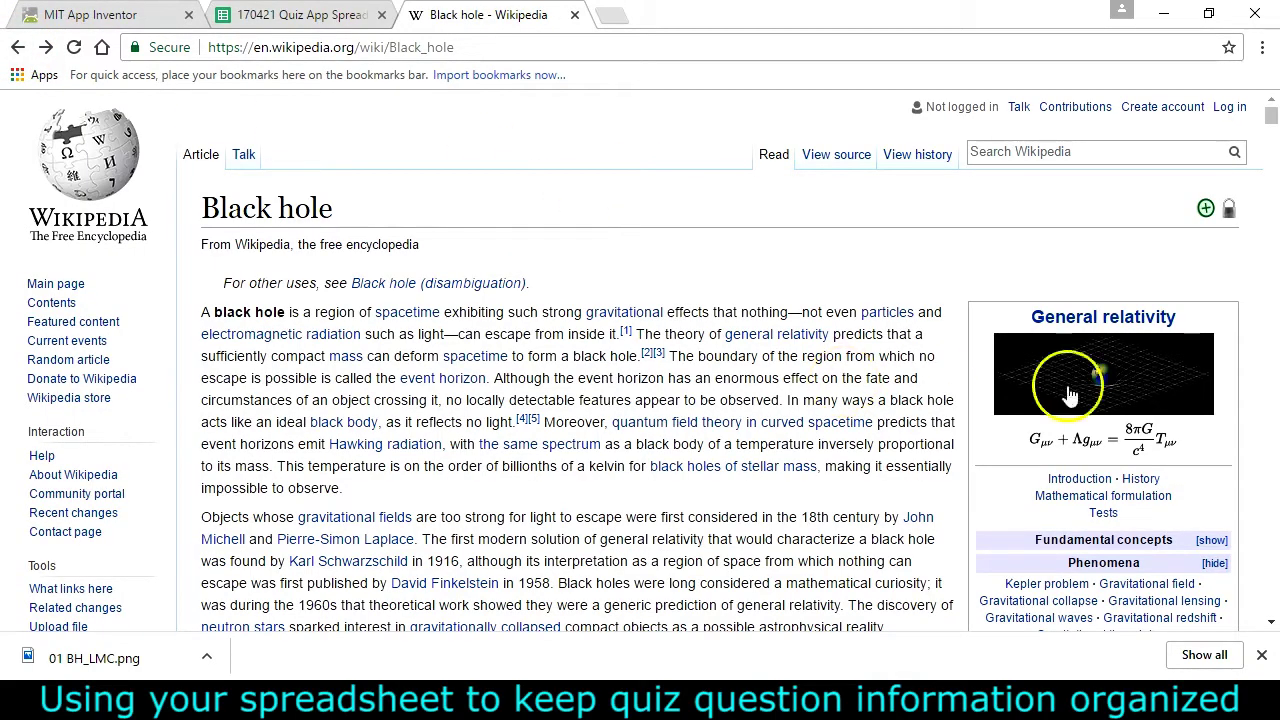
left_click_drag(1270, 116, 1270, 591)
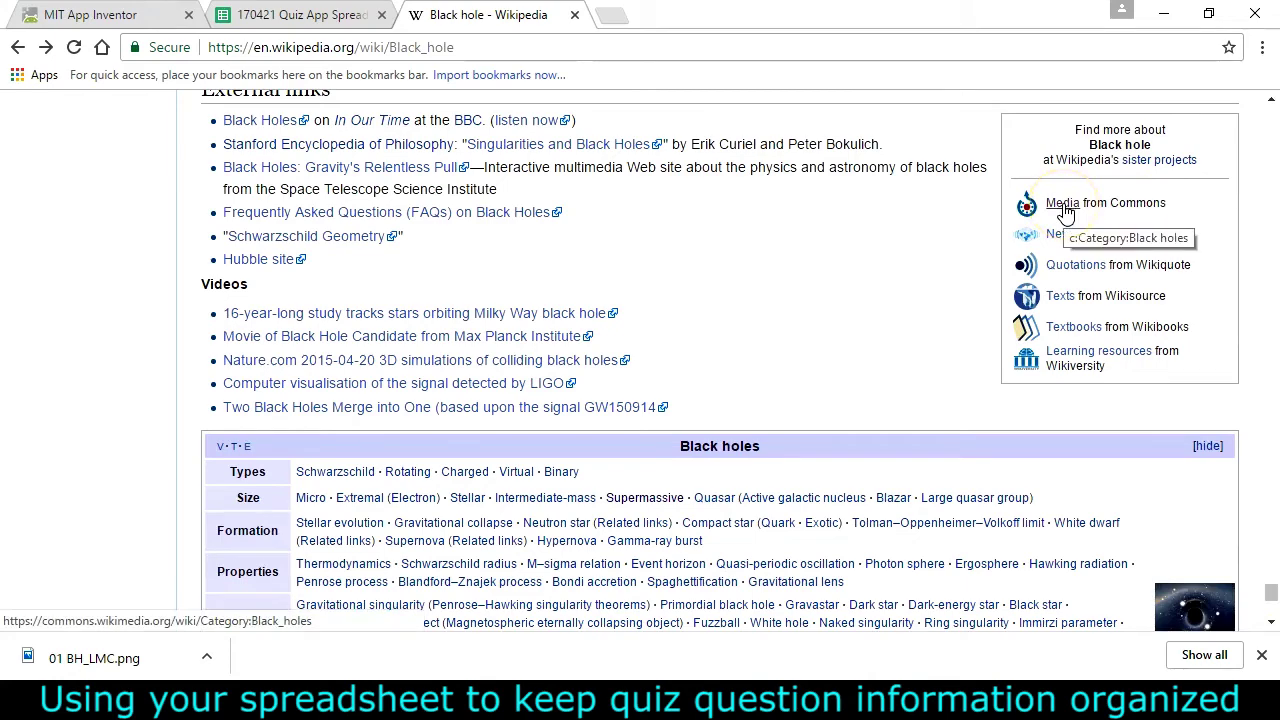
left_click(1068, 206)
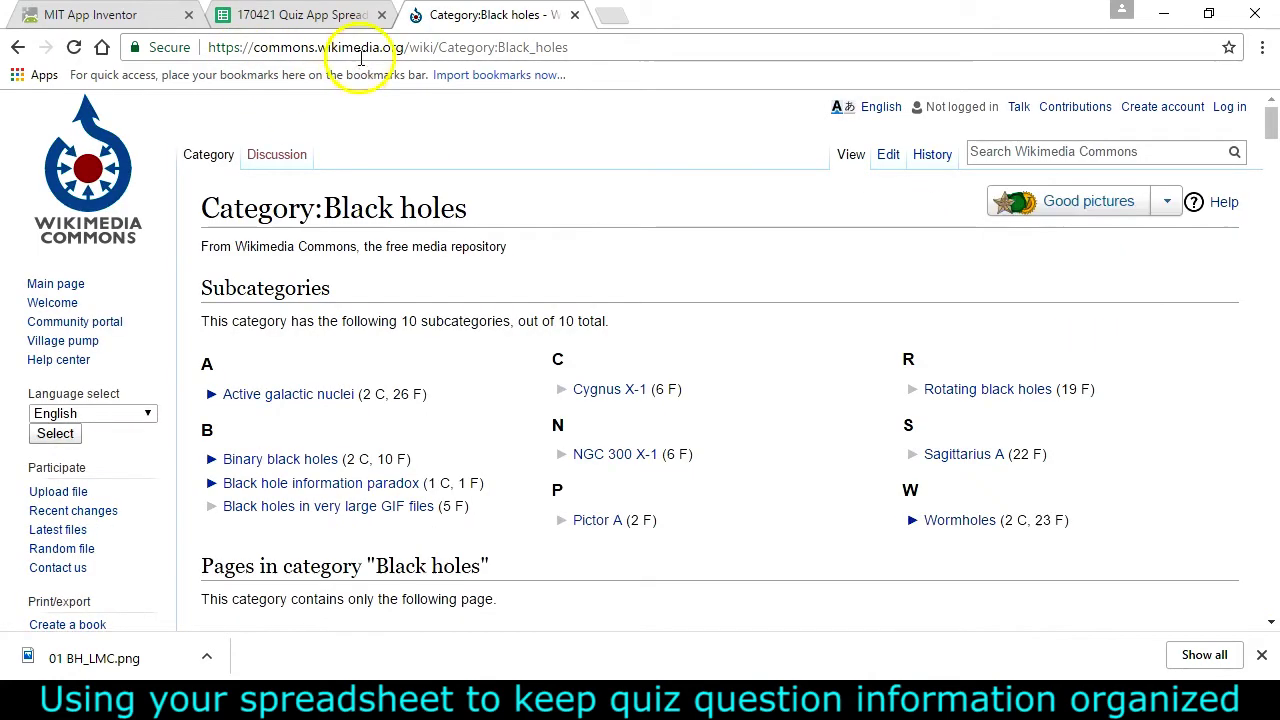
- Browse the media files in the Black holes category and open Black hole in a space.jpg
scroll(634, 391, "down", 6)
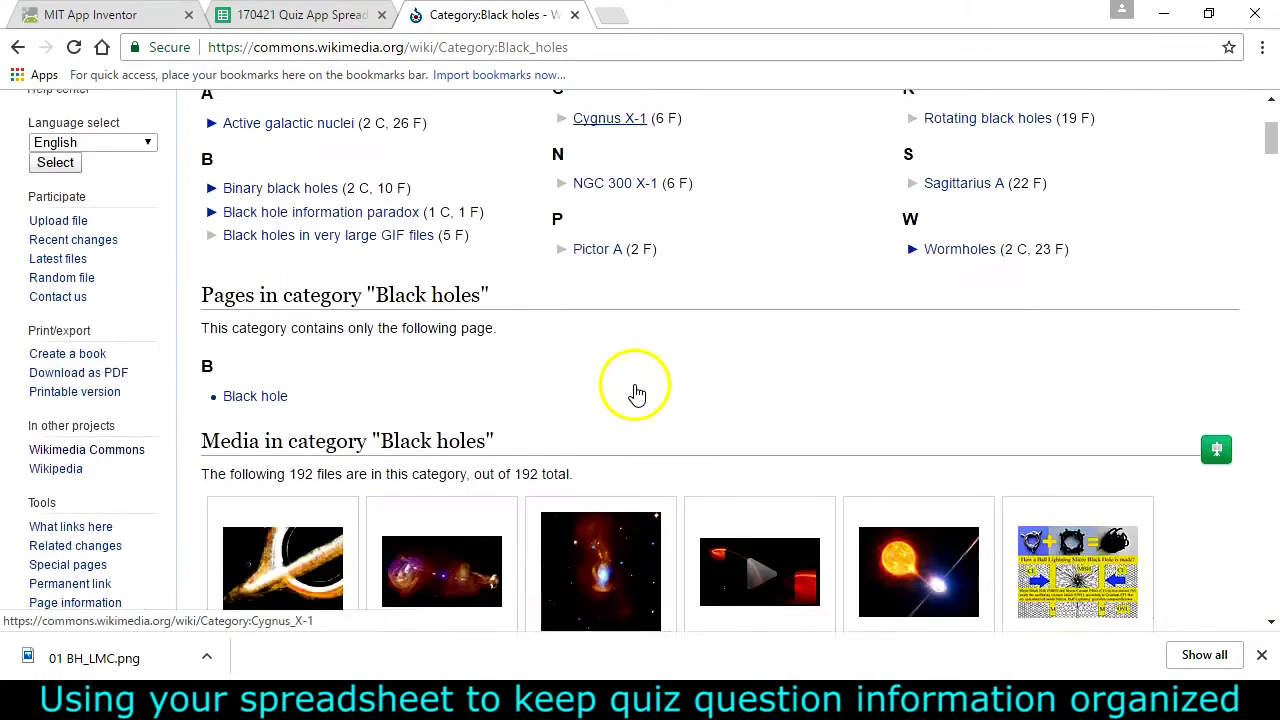
scroll(637, 398, "down", 8)
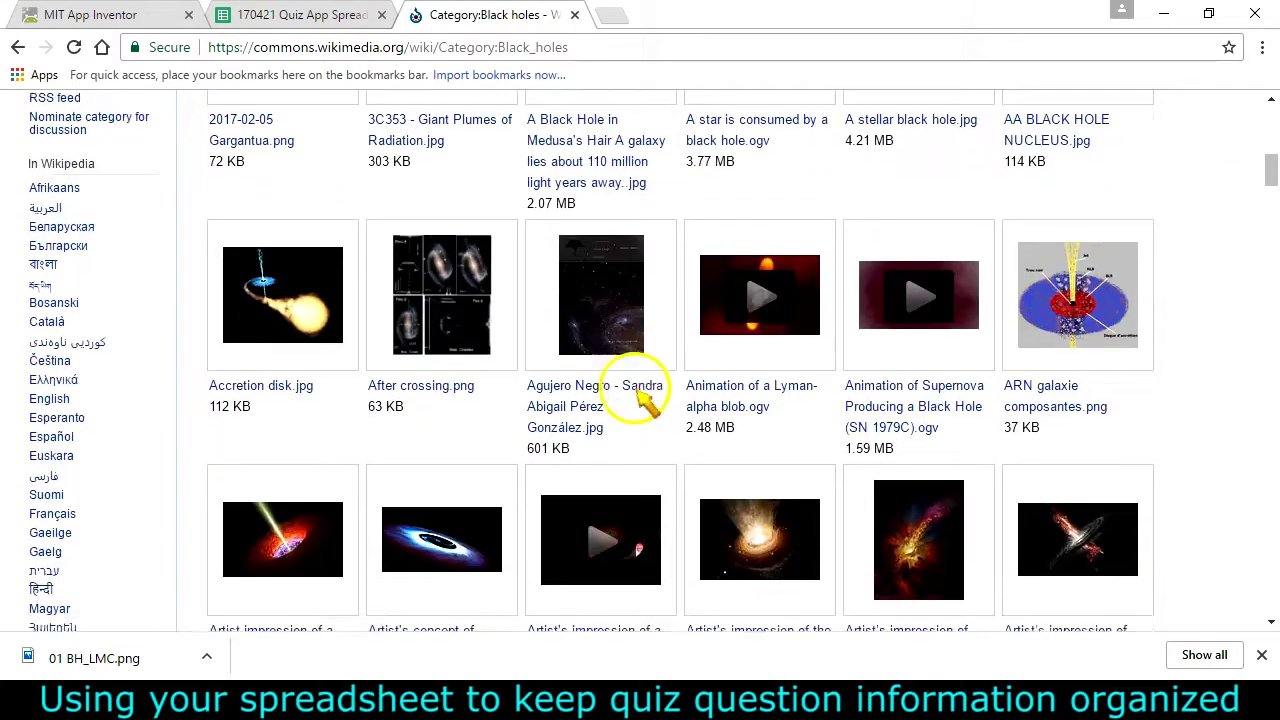
scroll(637, 395, "down", 5)
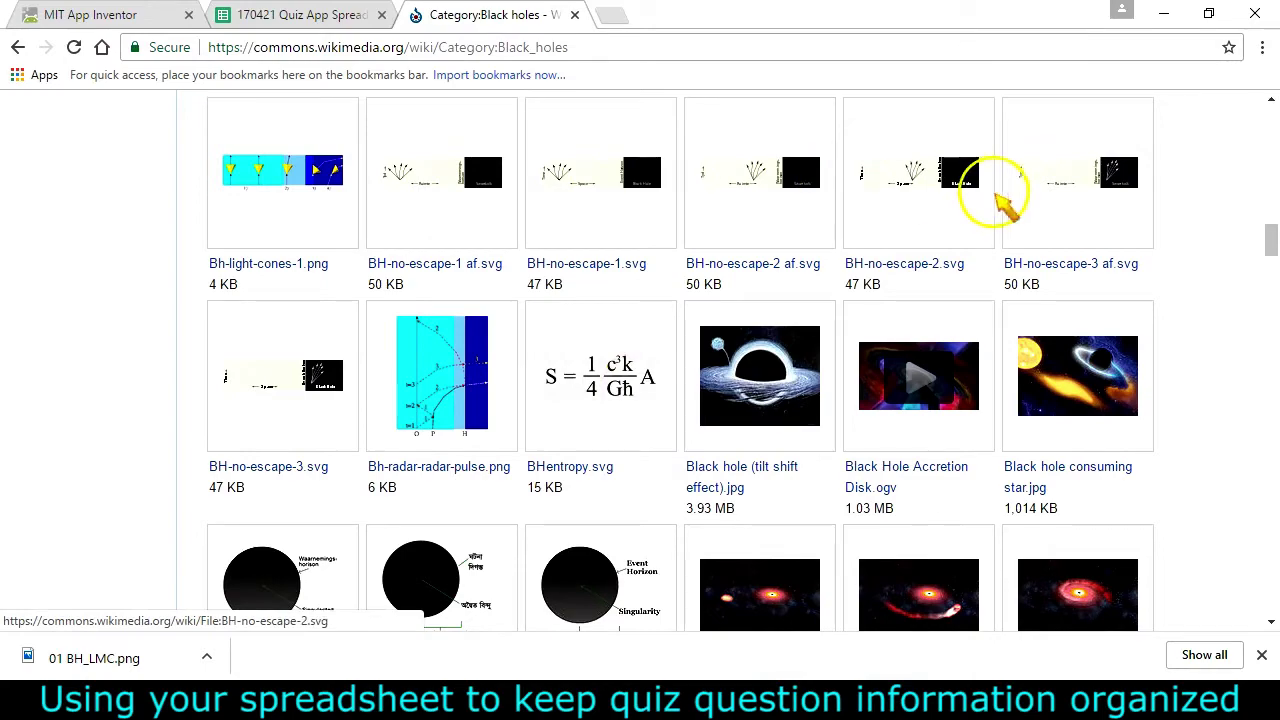
scroll(623, 366, "down", 4)
scroll(716, 383, "down", 3)
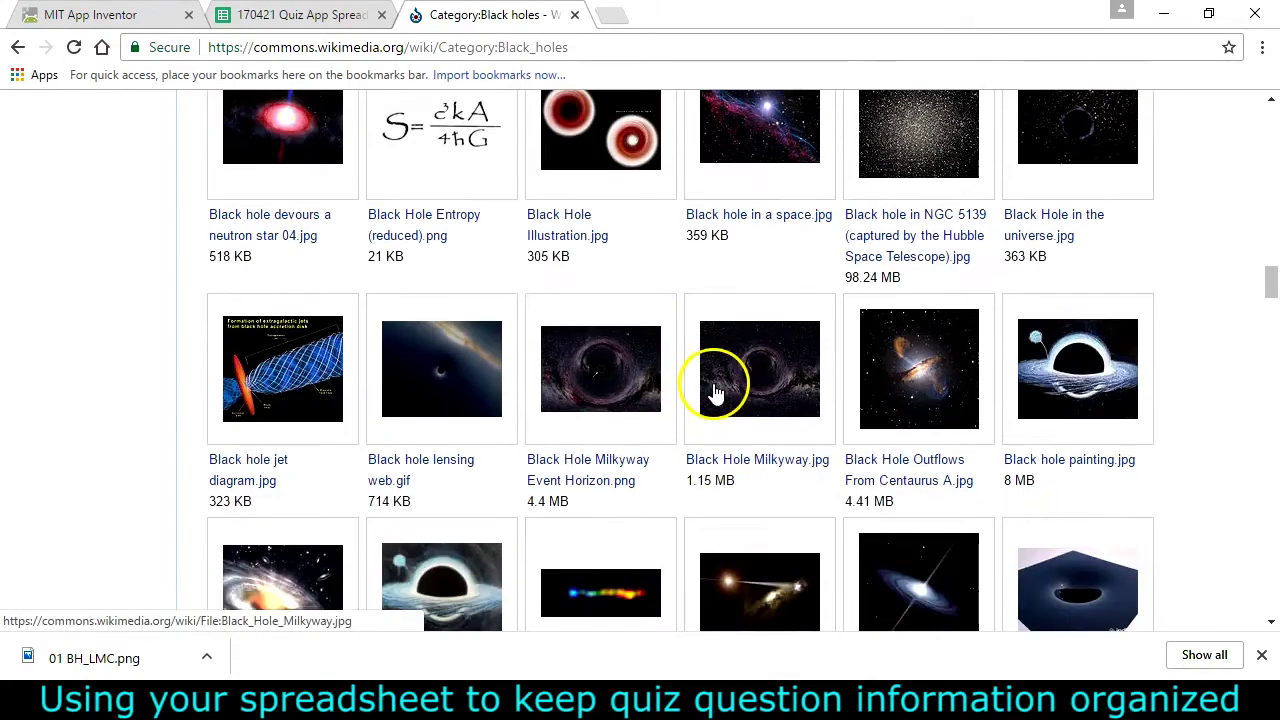
scroll(777, 228, "up", 1)
left_click(777, 229)
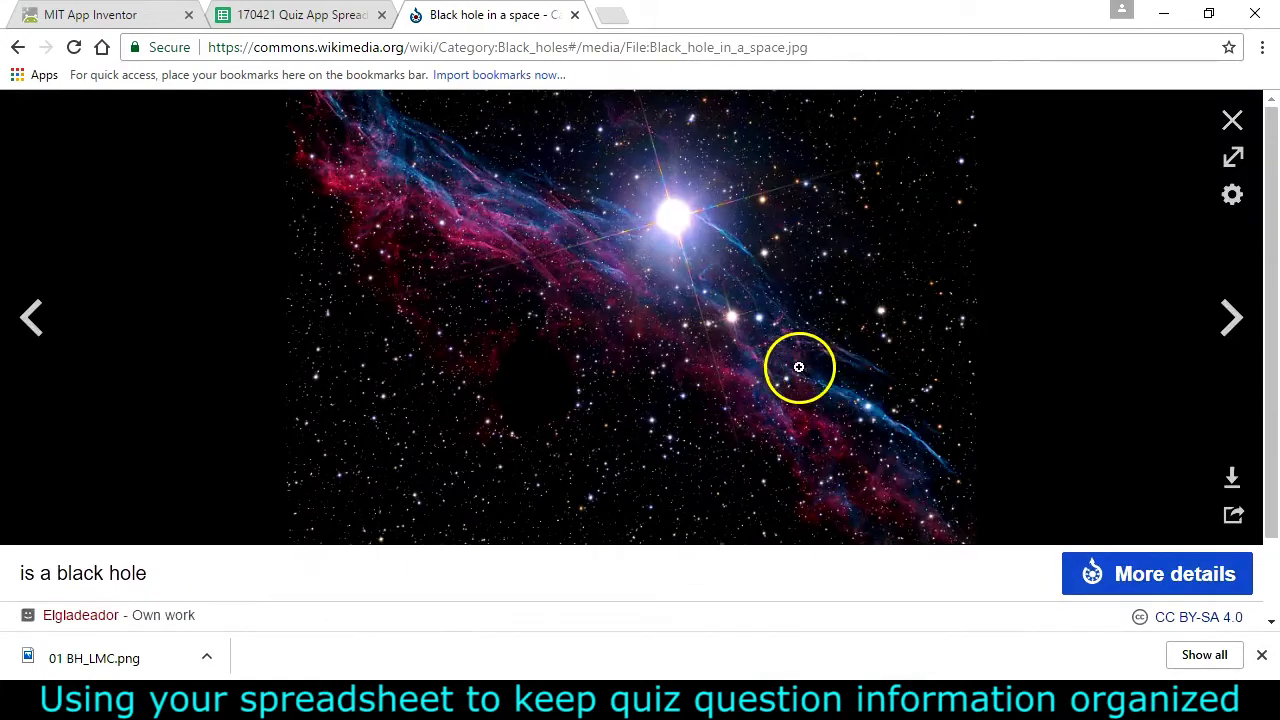
- Open the details page of Black hole in a space.jpg and view its 1,600 × 1,058 pixels version
left_click(1176, 572)
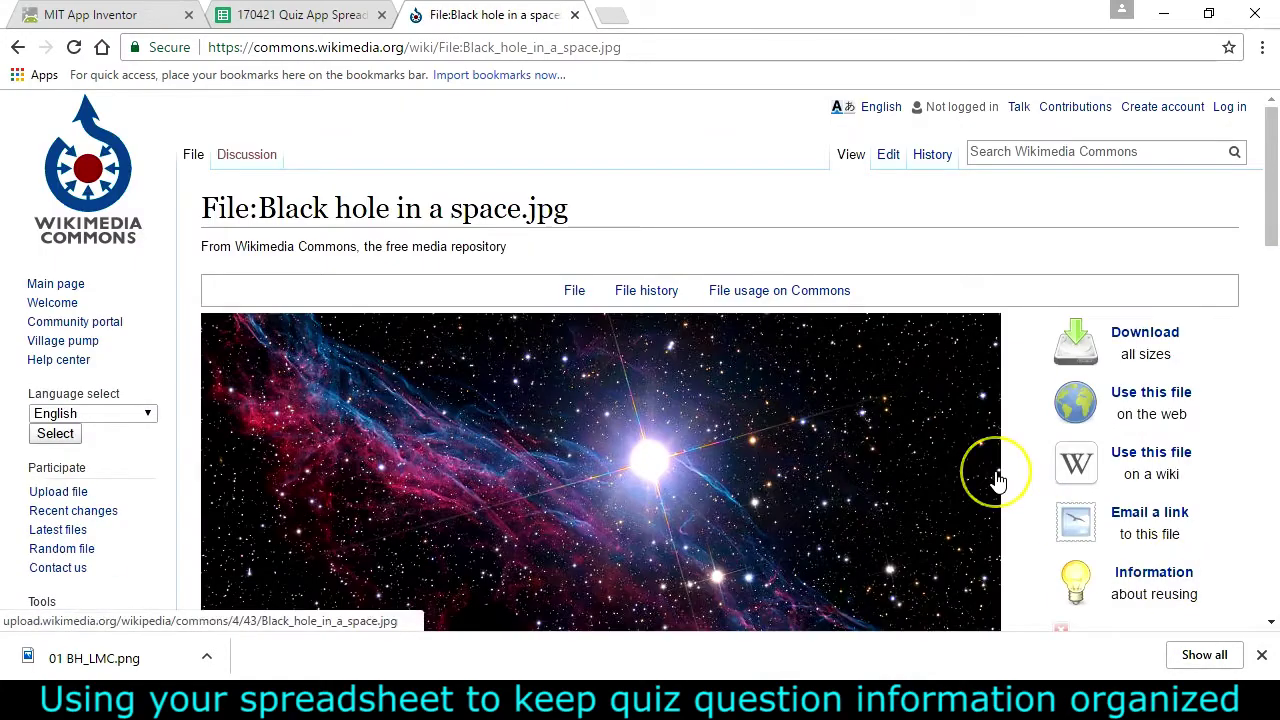
scroll(995, 478, "down", 5)
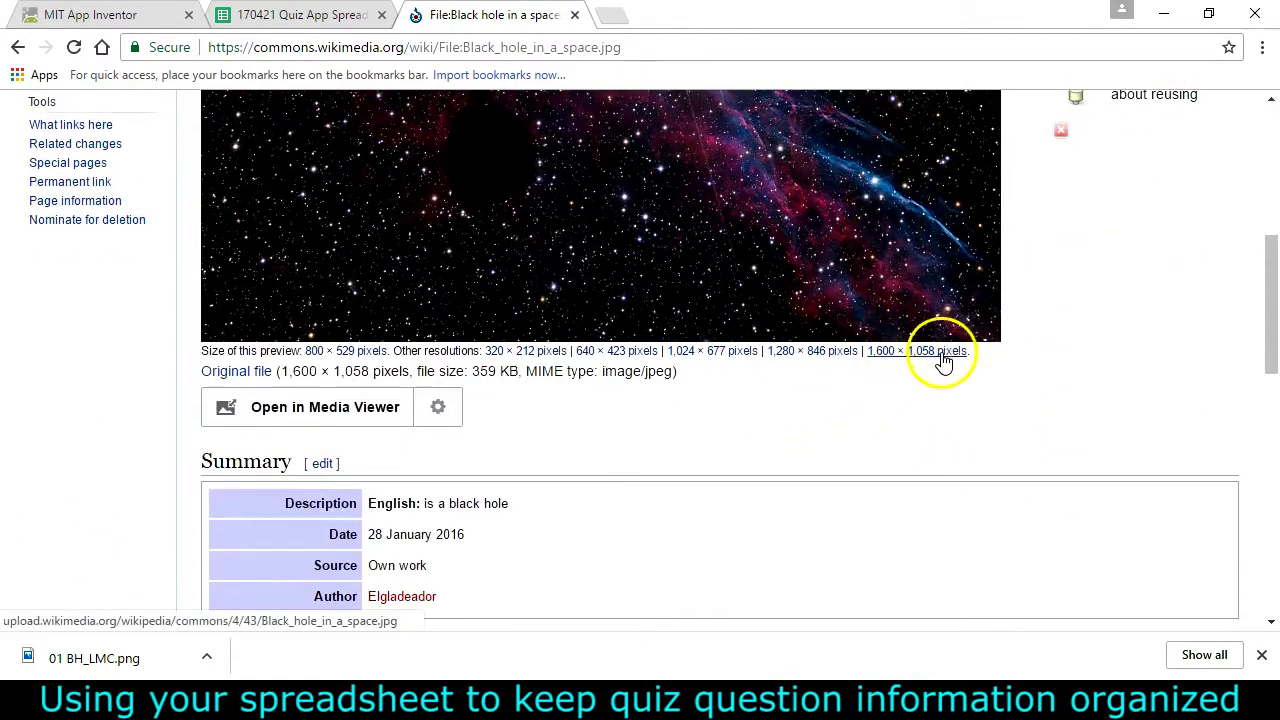
left_click(944, 354)
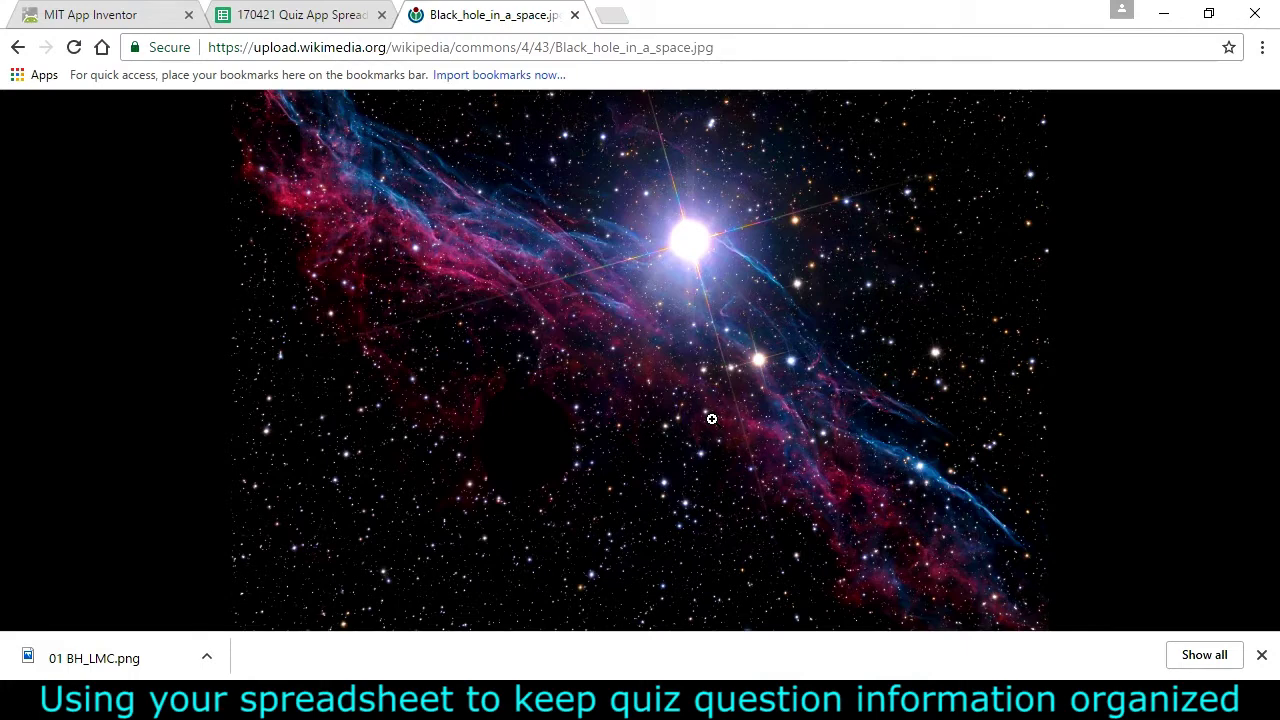
- Return to the quiz spreadsheet and review question 1's Question and Answers cells and the rows through question 10
left_click(285, 15)
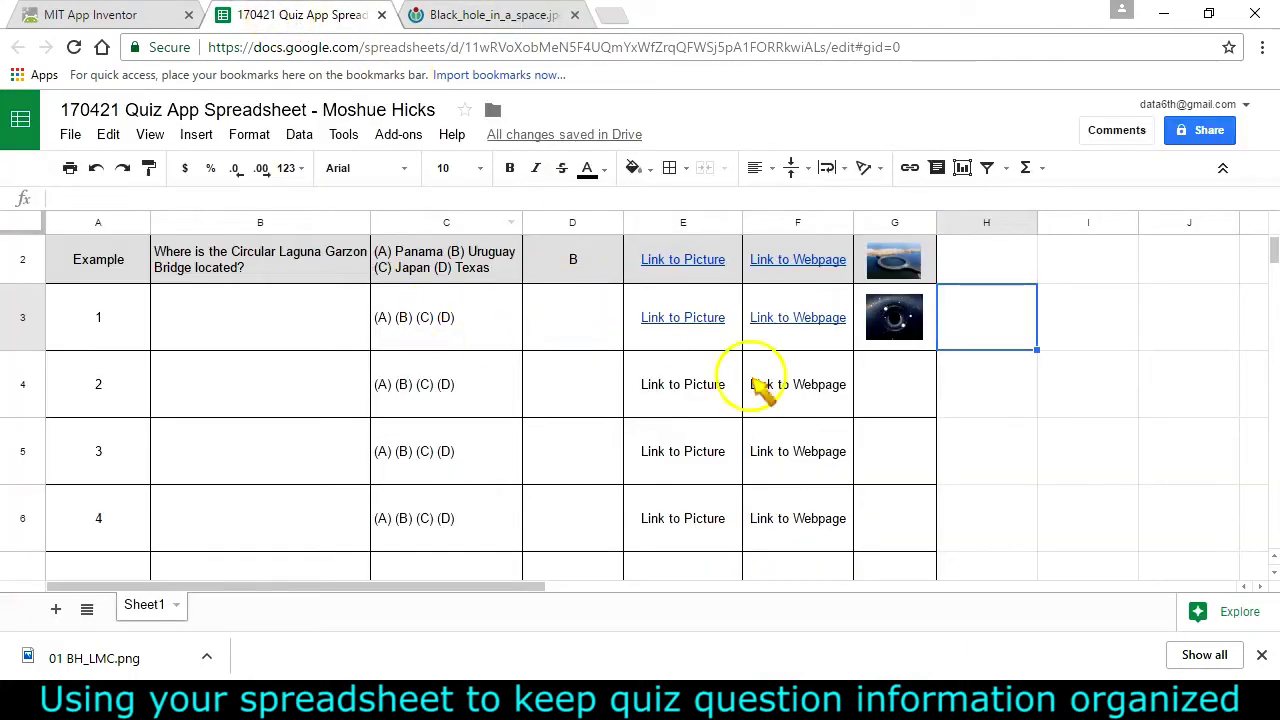
left_click(266, 320)
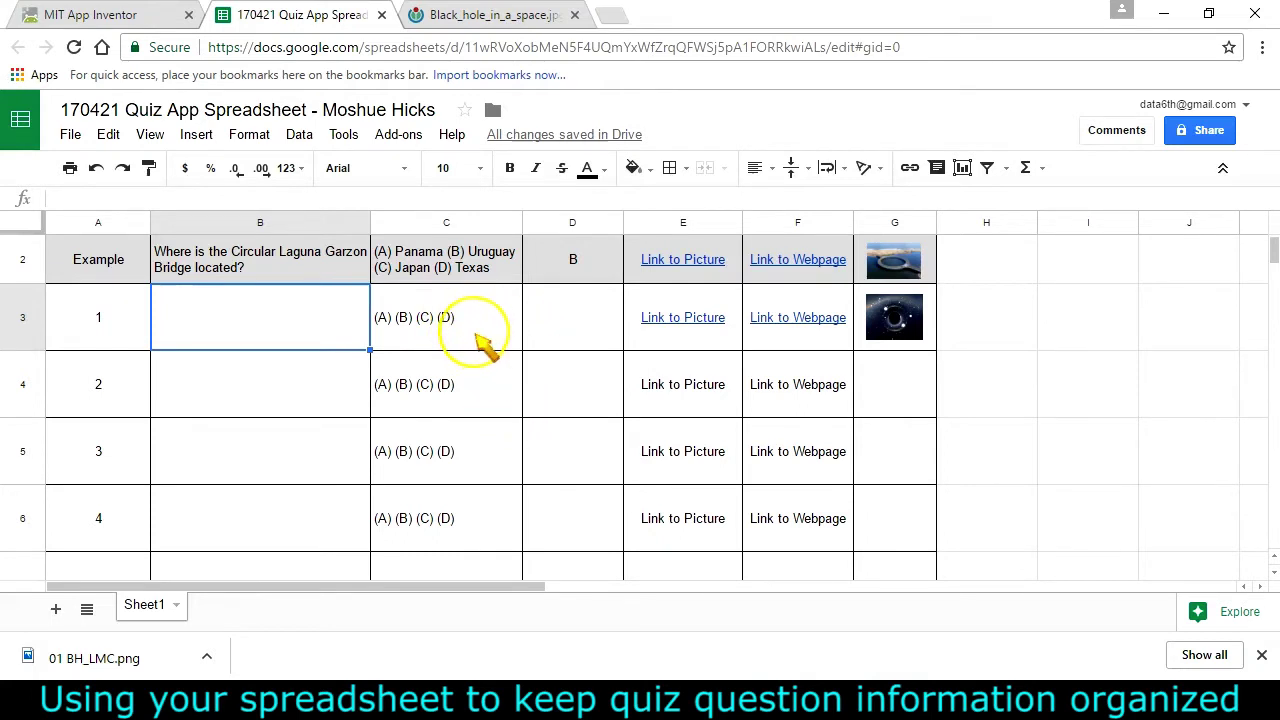
left_click(477, 330)
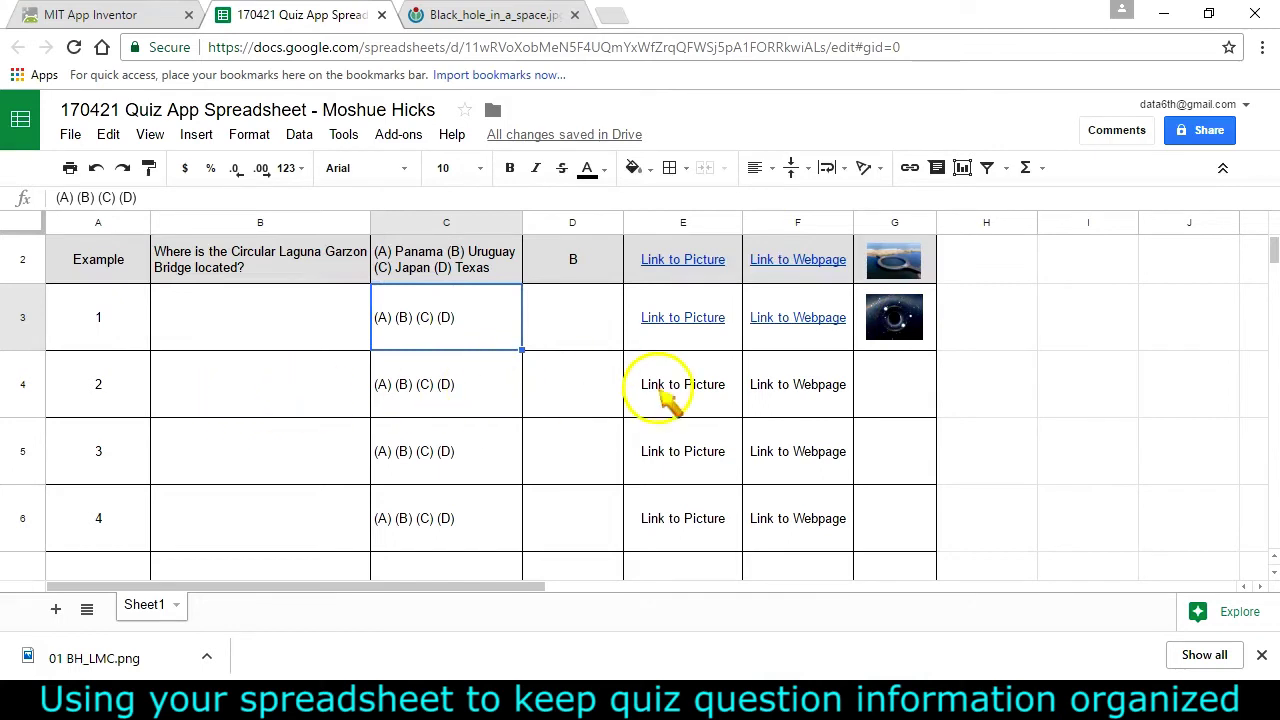
scroll(955, 440, "down", 2)
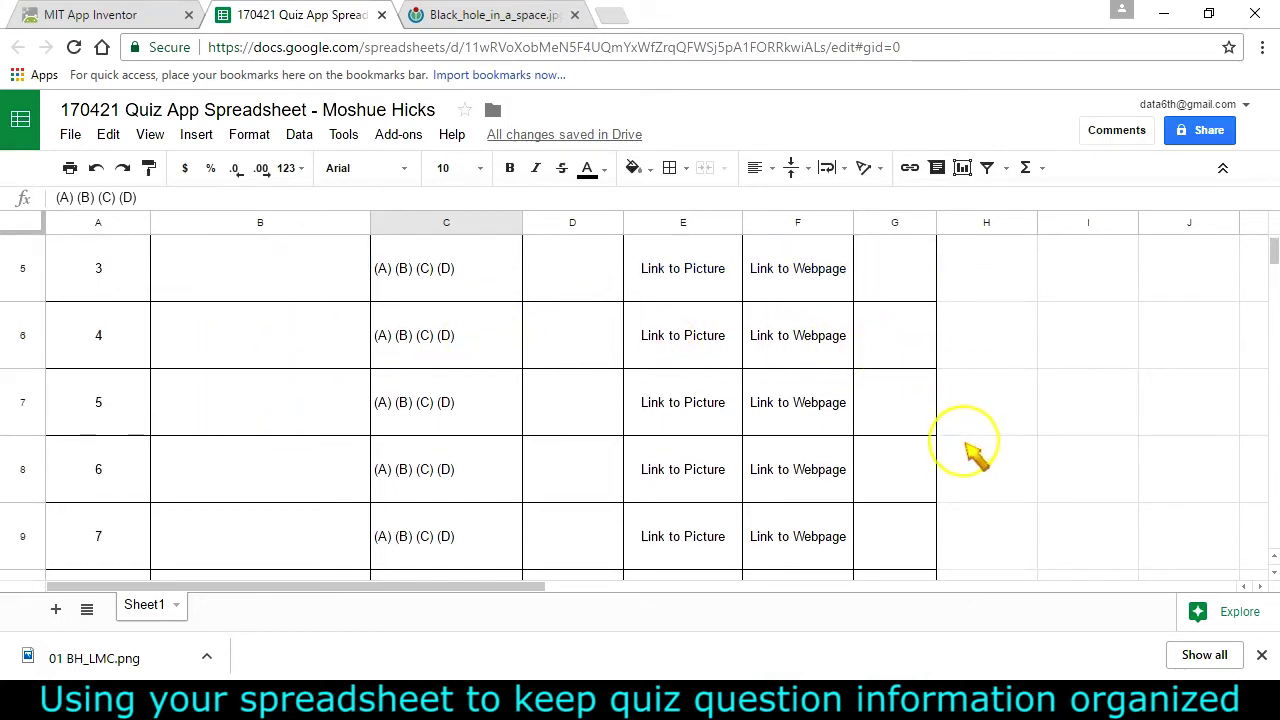
scroll(975, 455, "down", 2)
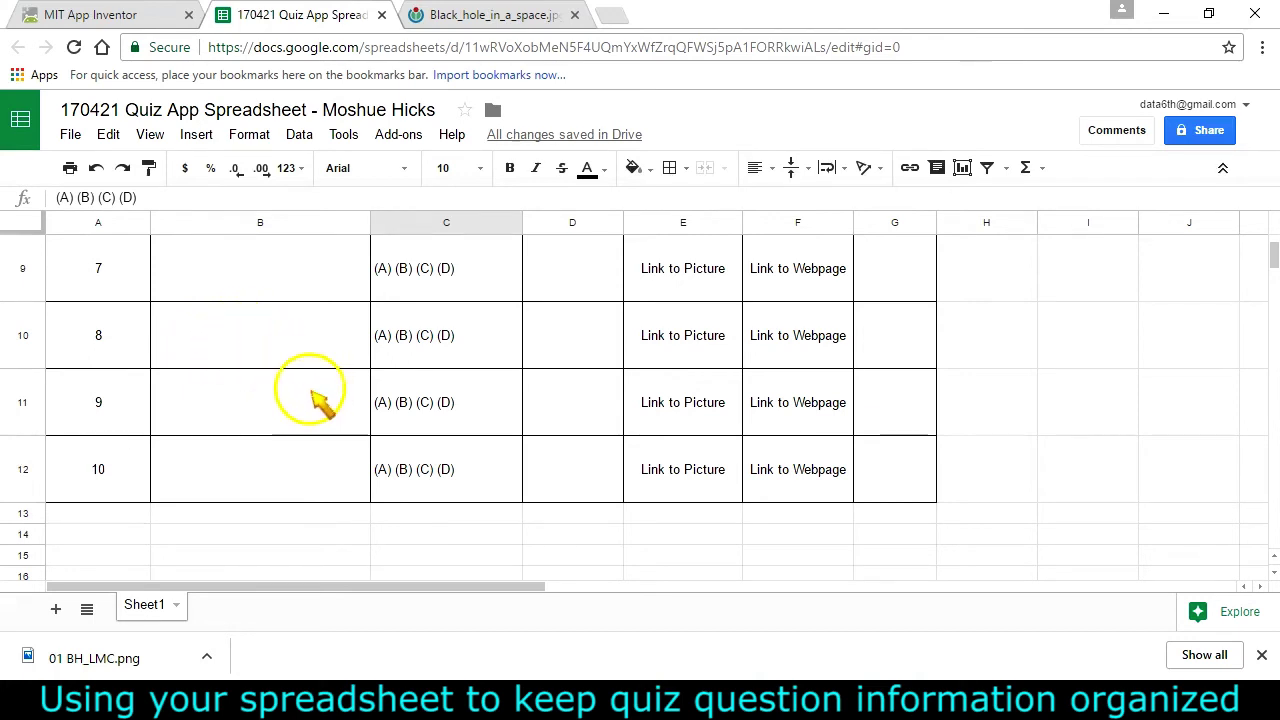
scroll(312, 395, "down", 1)
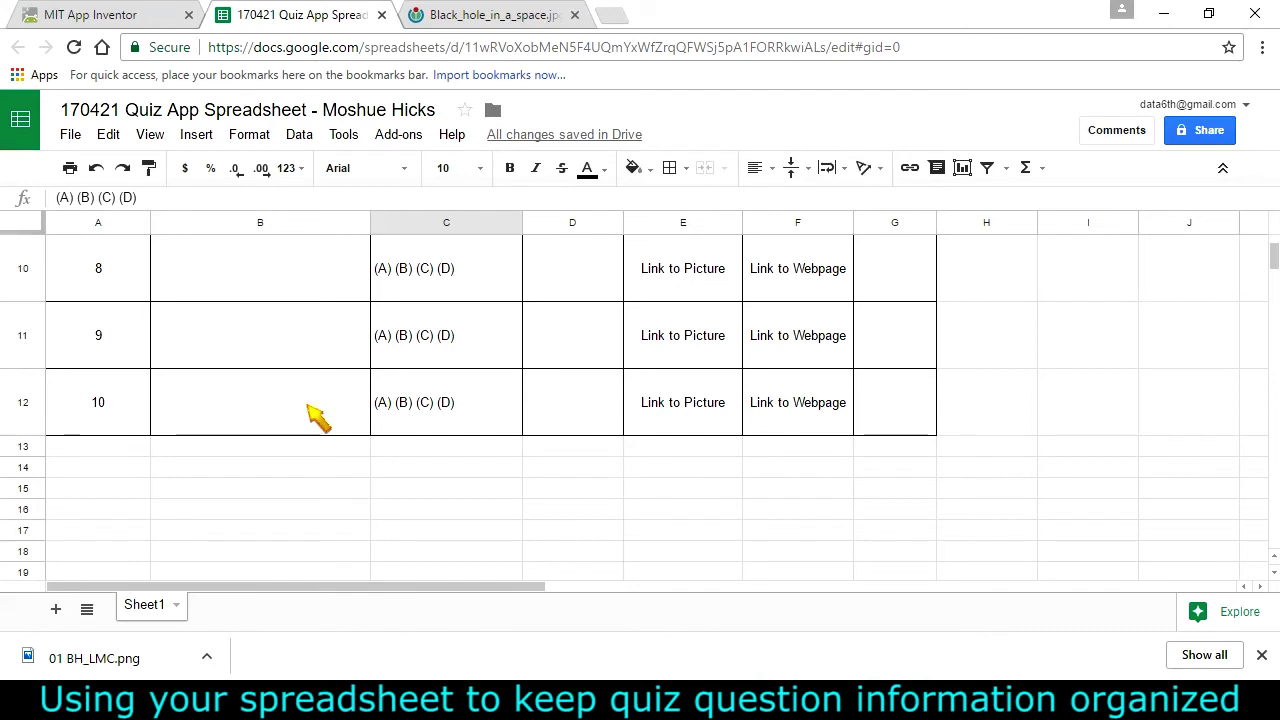
scroll(318, 418, "up", 1)
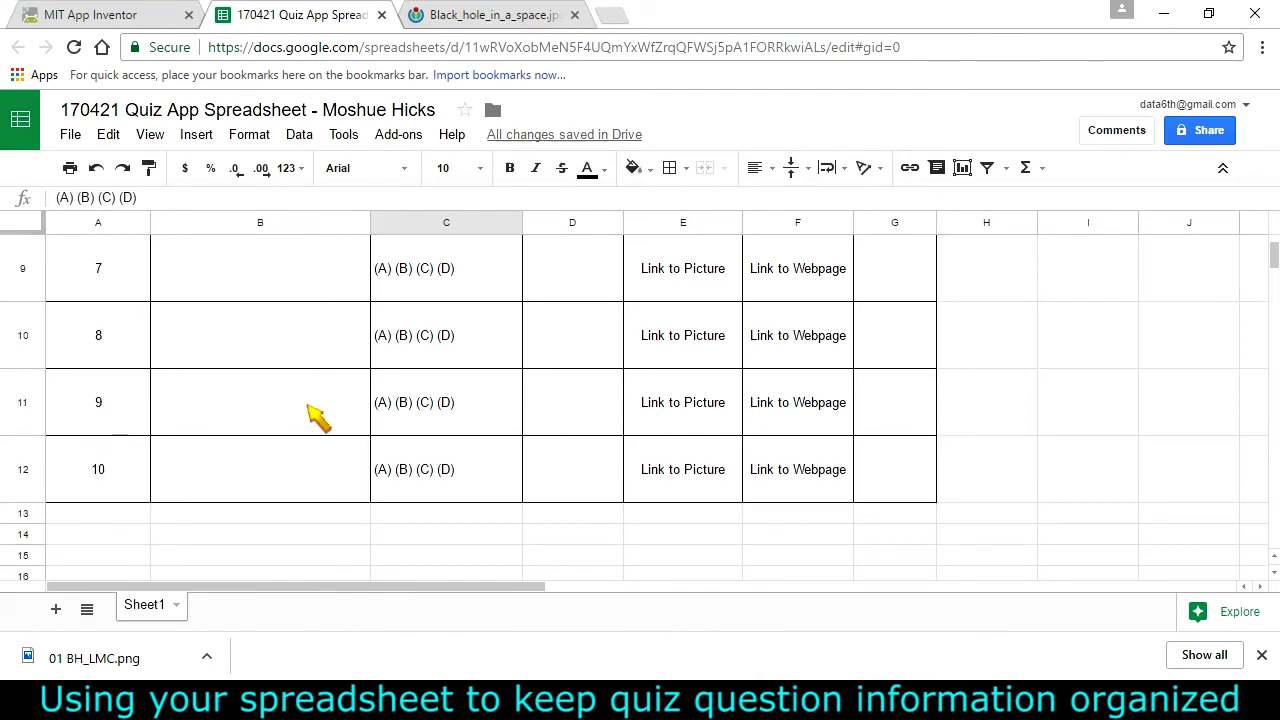
scroll(320, 420, "up", 6)
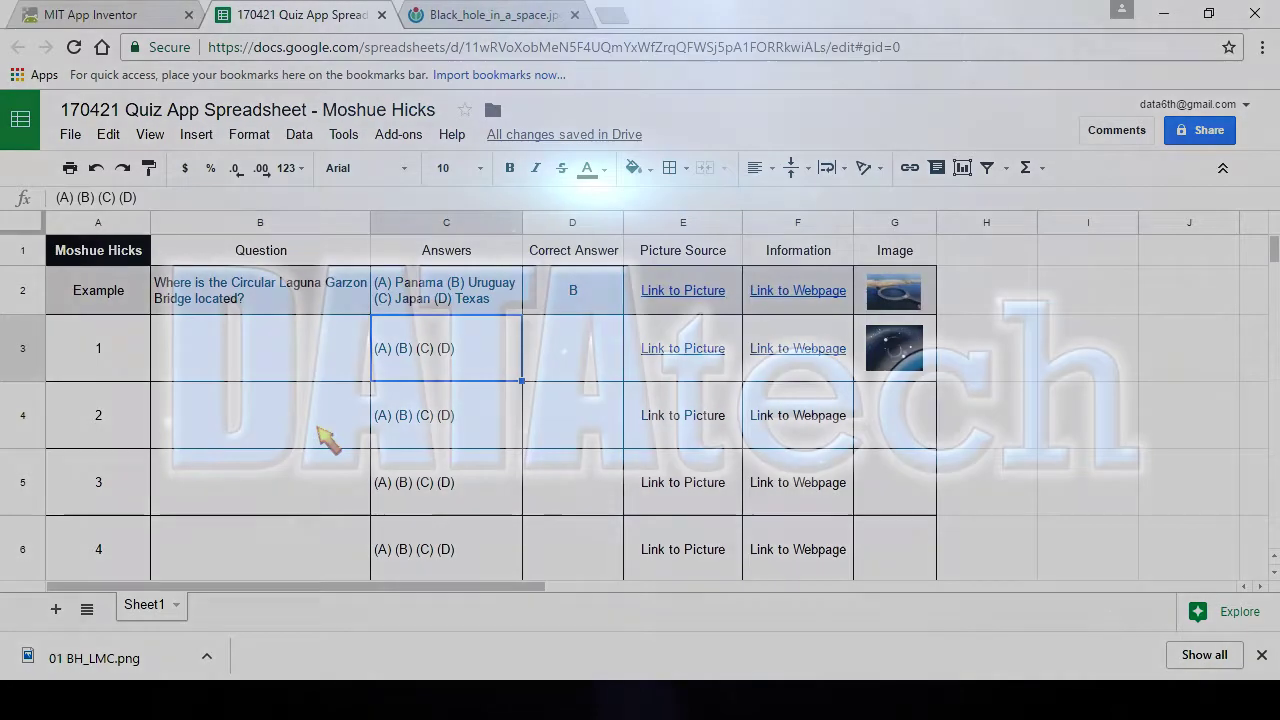